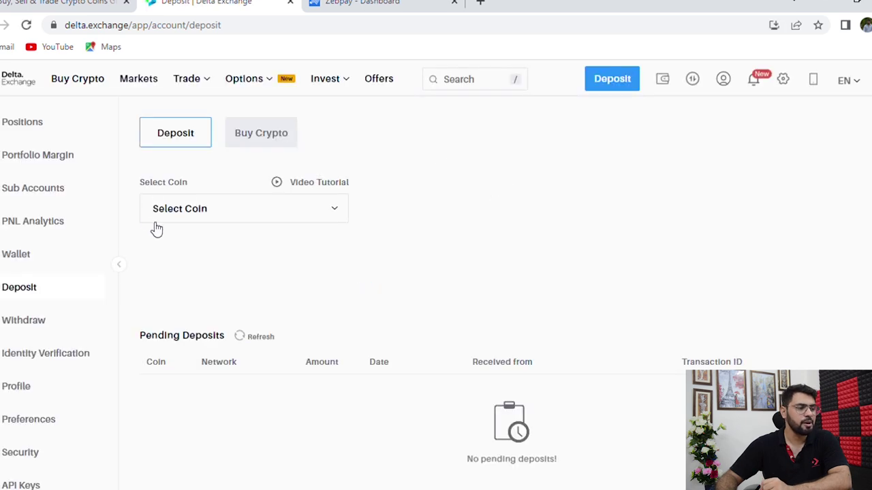
Check Delta Exchange's depositable coins (USDT, USDC, BTC, DETO, ETH, XRP, SOL), then return to Zebpay
click(335, 211)
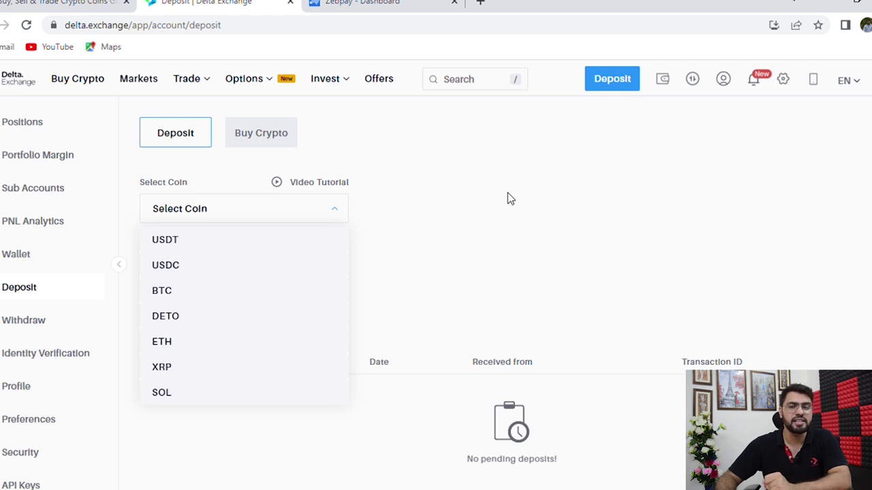
key(ctrl+Tab)
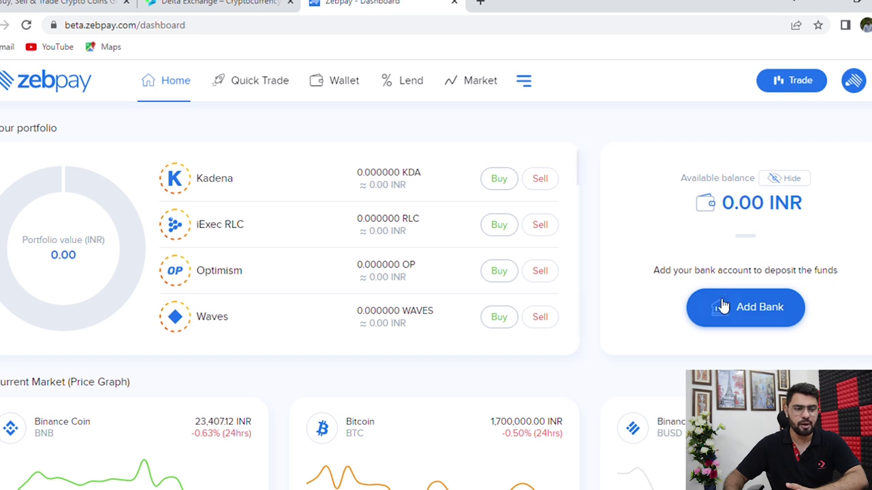
Add the ICICI bank account with CHEQUE.jpg attached and save the bank details
click(766, 310)
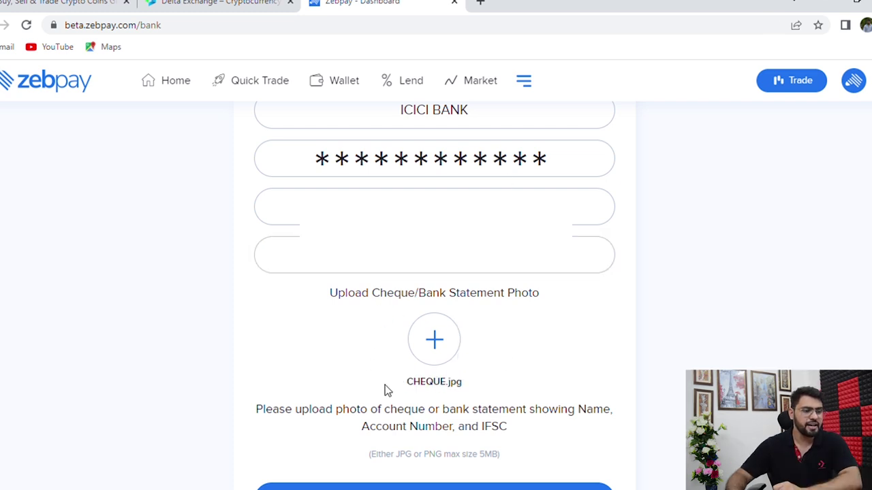
scroll(503, 331, down, 1)
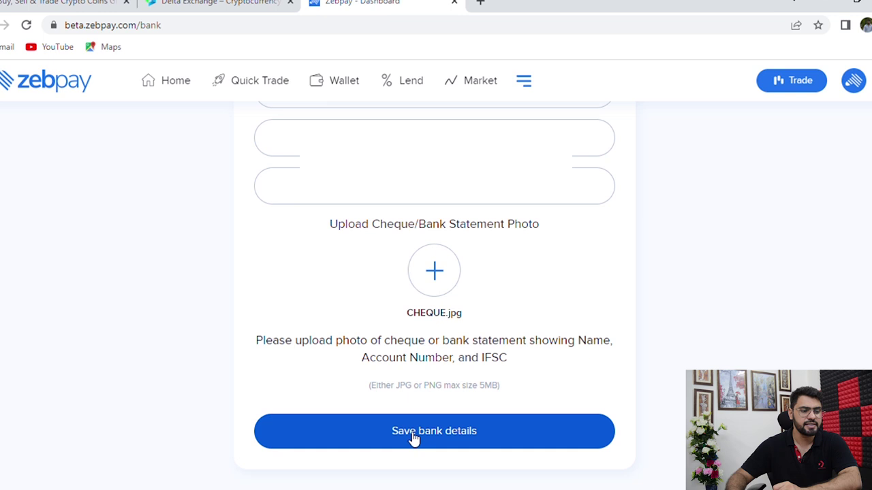
click(444, 437)
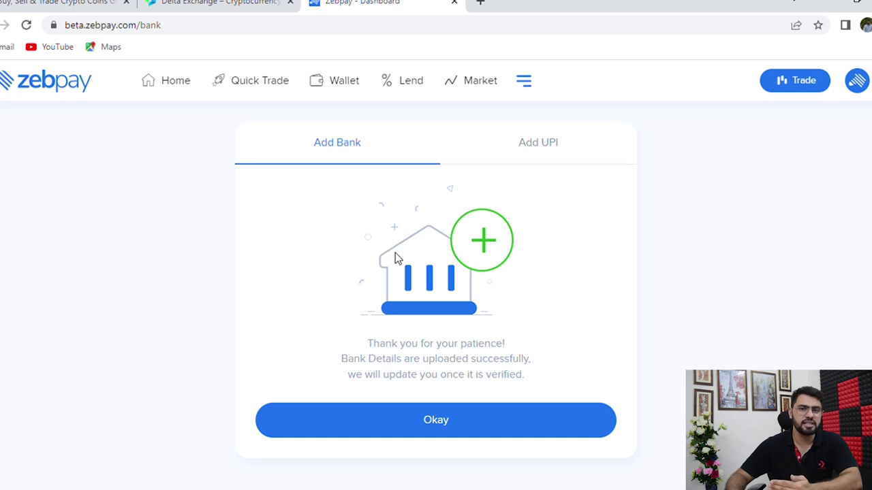
Dismiss the success message and review the ICICI BANK account card pending verification
click(437, 420)
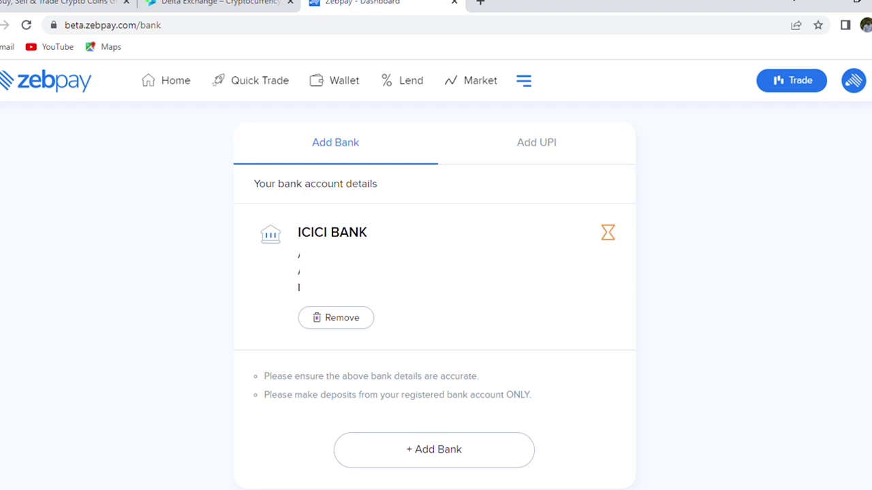
scroll(507, 301, down, 1)
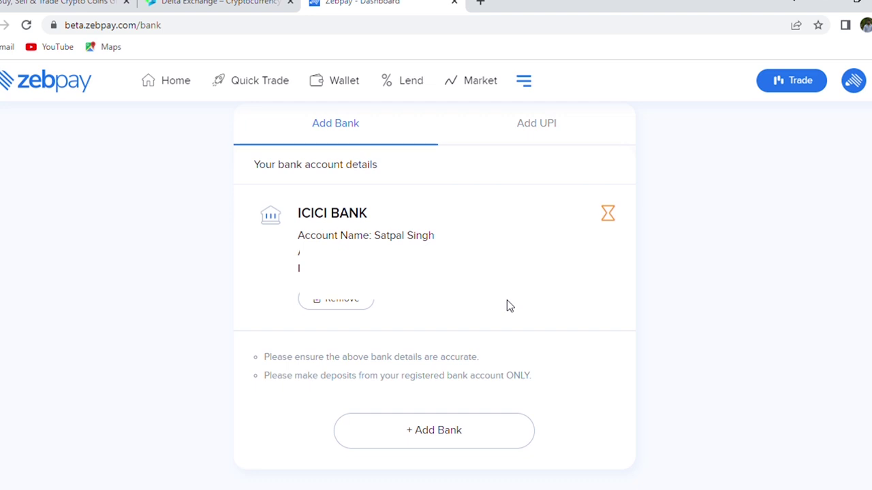
scroll(508, 305, up, 1)
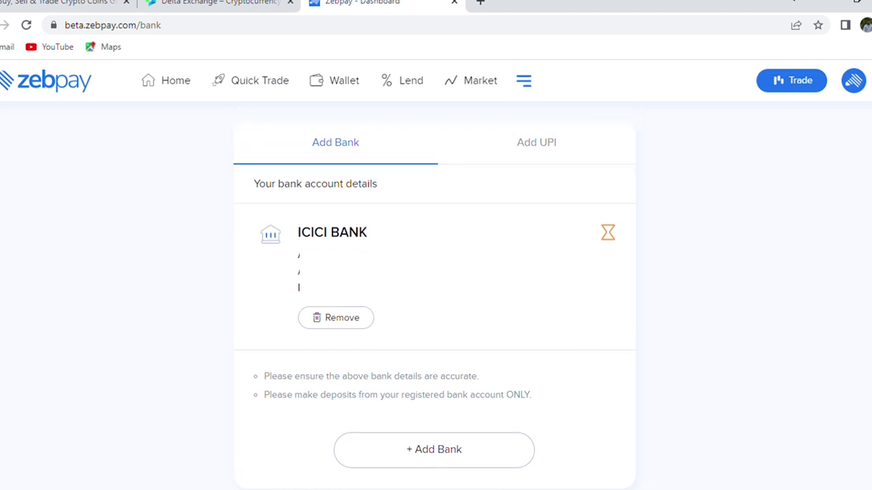
scroll(506, 306, down, 1)
scroll(507, 306, up, 1)
scroll(507, 306, down, 1)
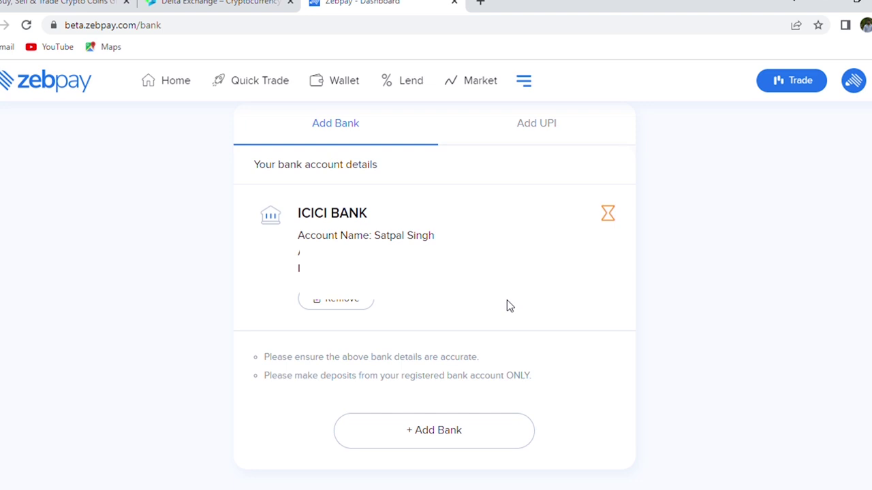
scroll(507, 306, up, 1)
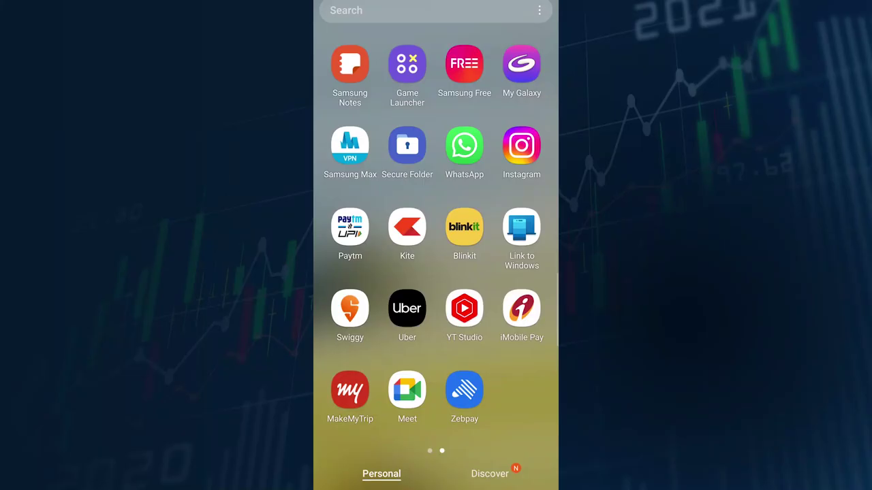
Unlock Zebpay with the PIN, show Instant Deposit IMPS/NEFT/RTGS bank details, then switch to iMobile Pay
click(465, 389)
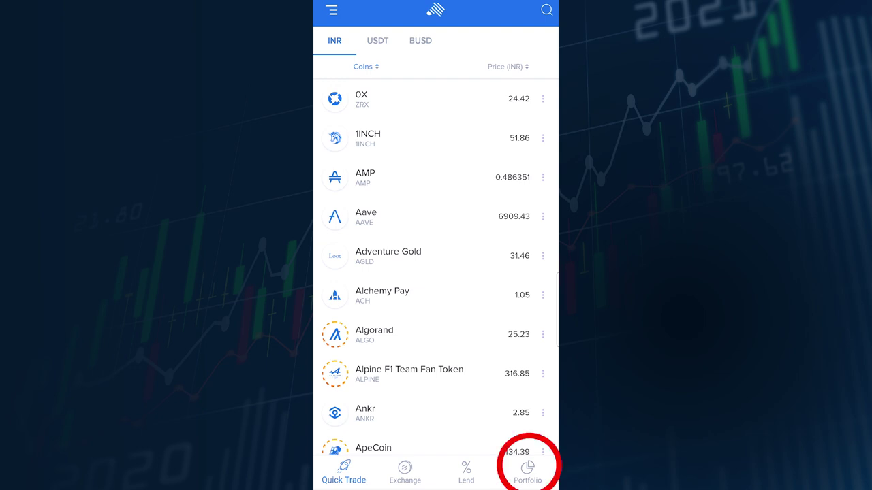
click(527, 471)
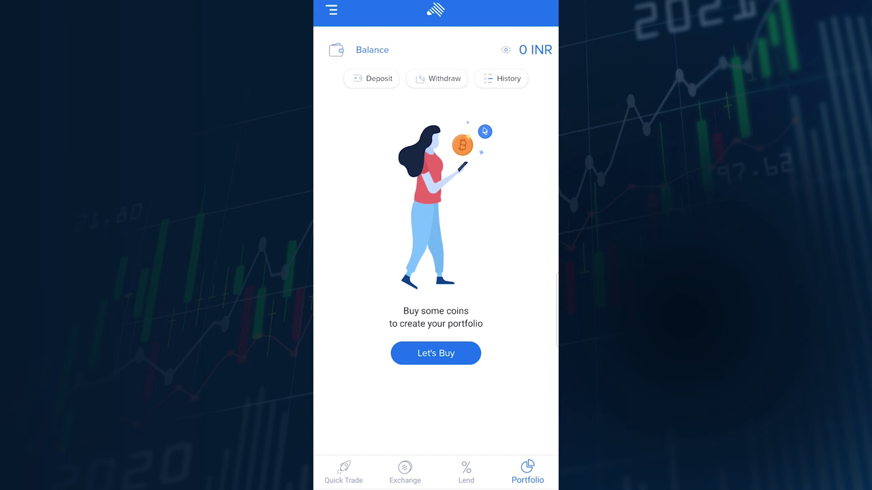
click(372, 78)
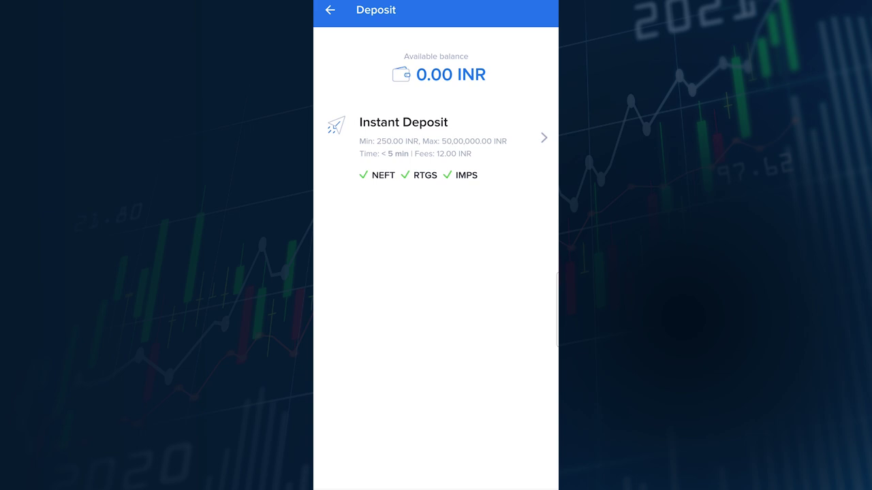
click(544, 138)
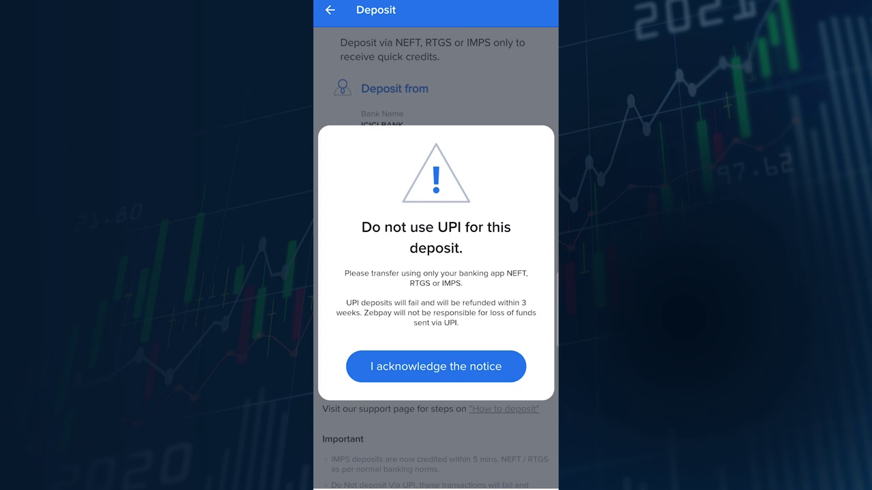
click(436, 367)
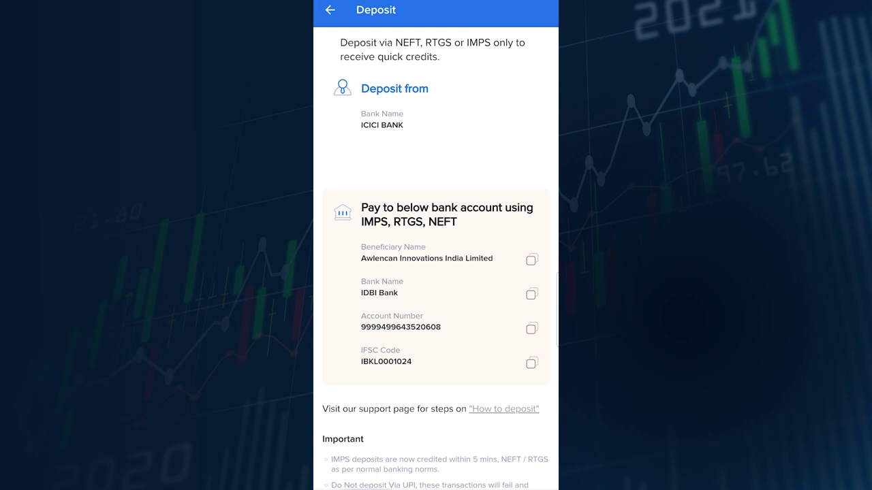
drag(436, 487, 436, 307)
click(437, 204)
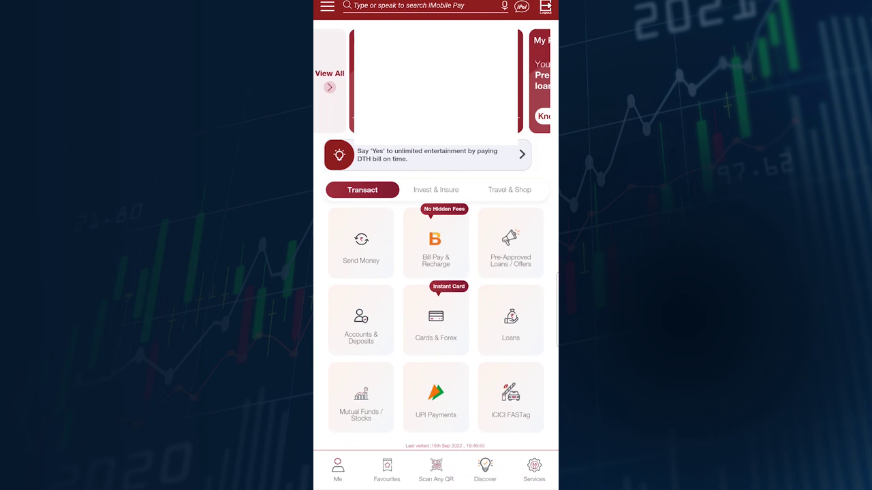
Add Zebpay's IDBI bank account as an Other Bank payee in iMobile Pay
click(361, 245)
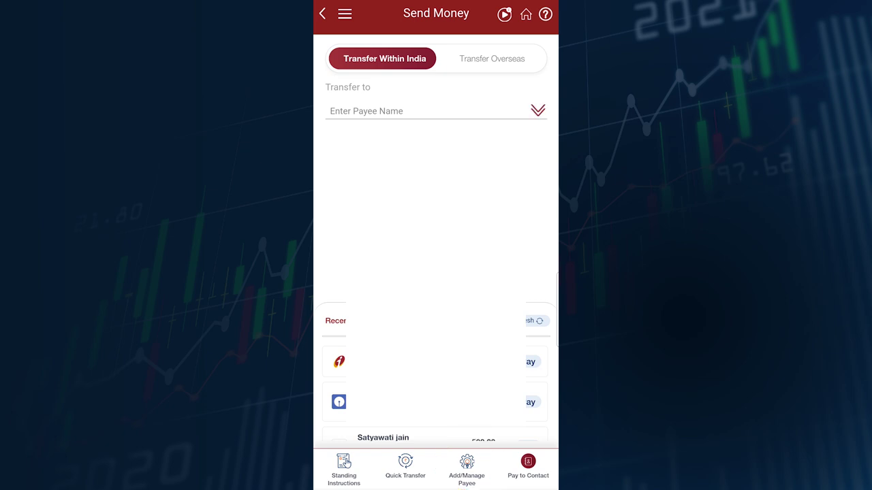
click(467, 466)
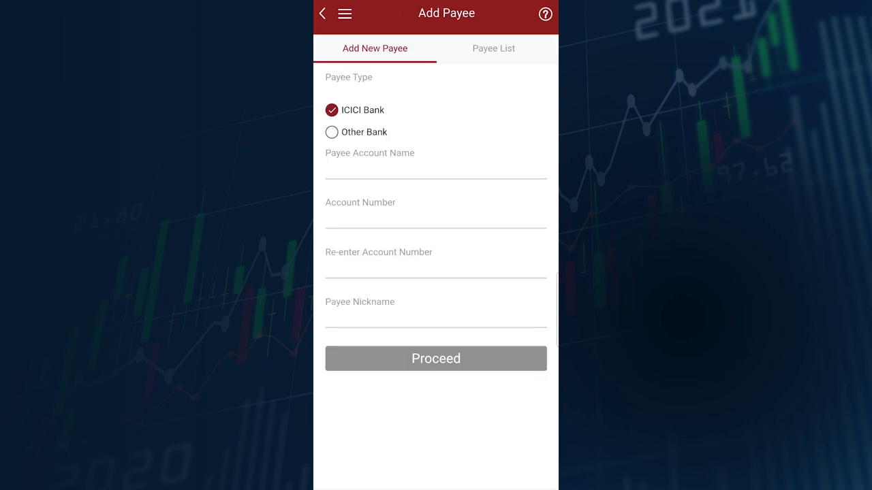
click(332, 132)
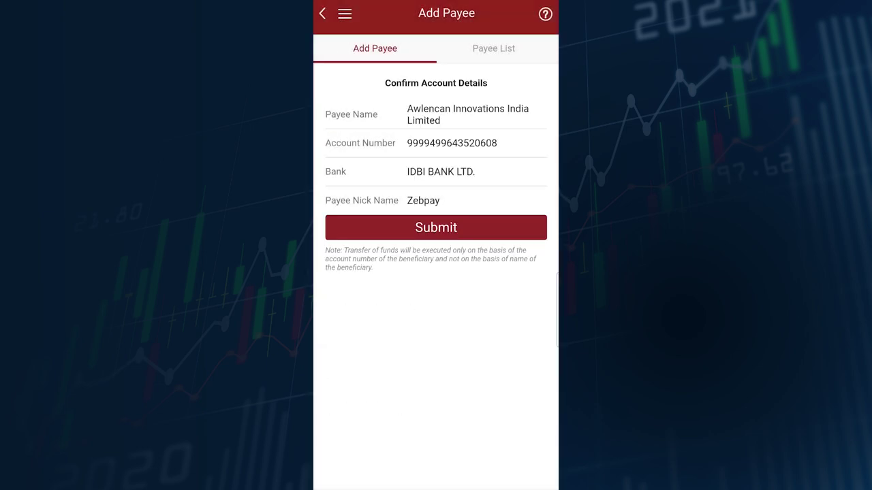
click(437, 227)
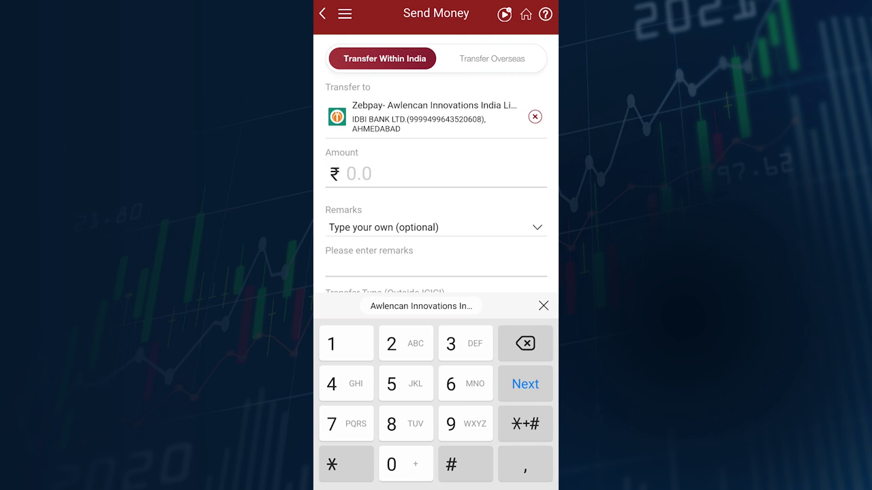
Send 500 rupees to the Zebpay payee by IMPS
text(500)
scroll(436, 170, down, 5)
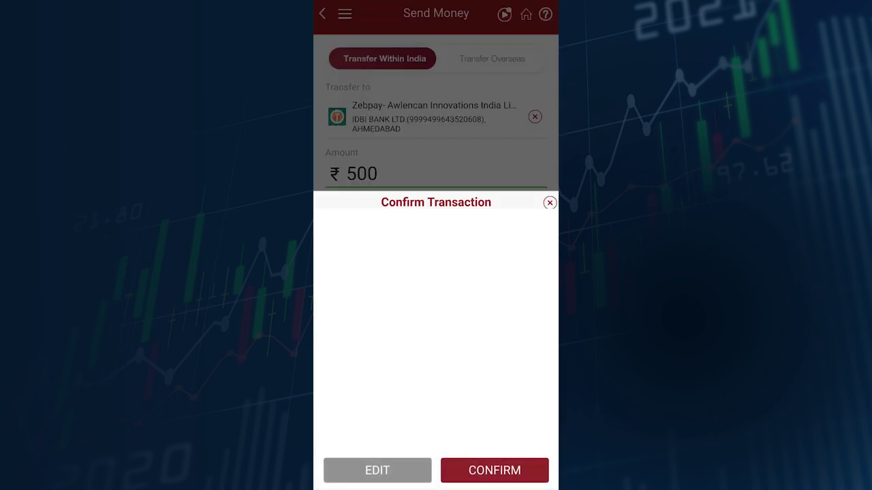
click(496, 477)
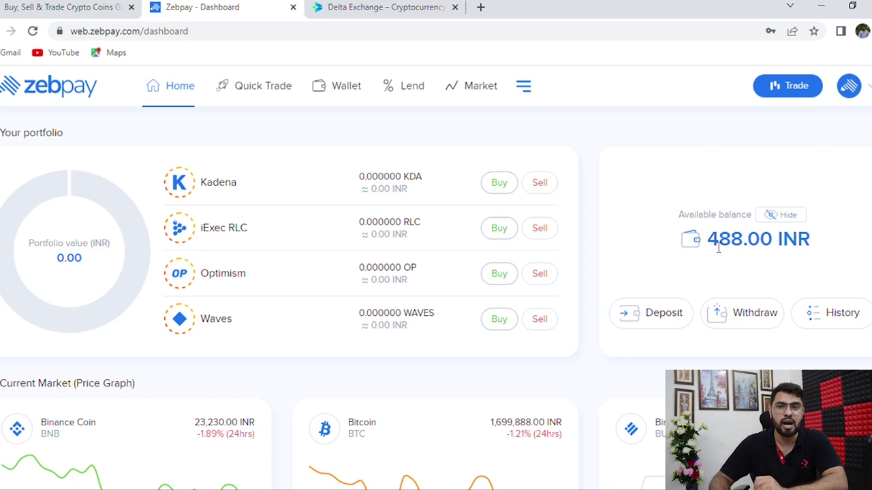
Open Delta Exchange's deposit page and coin list, then return to the Zebpay dashboard showing 488.00 INR
click(379, 8)
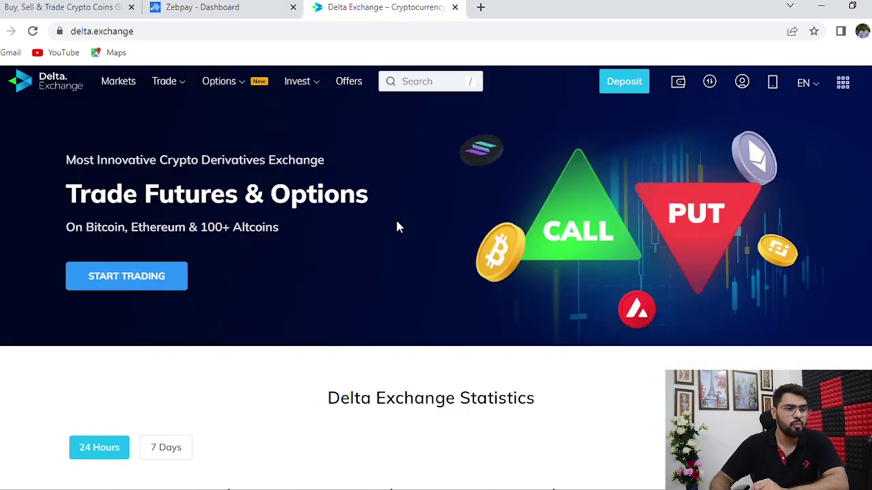
click(630, 86)
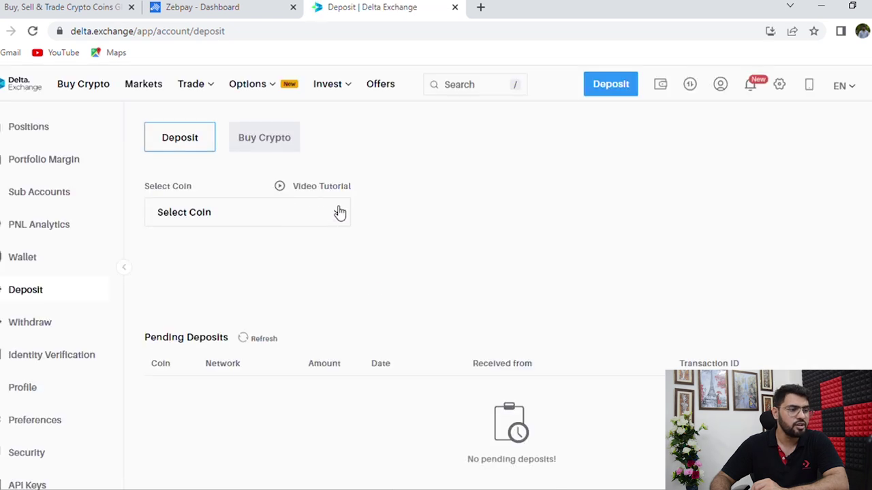
click(339, 212)
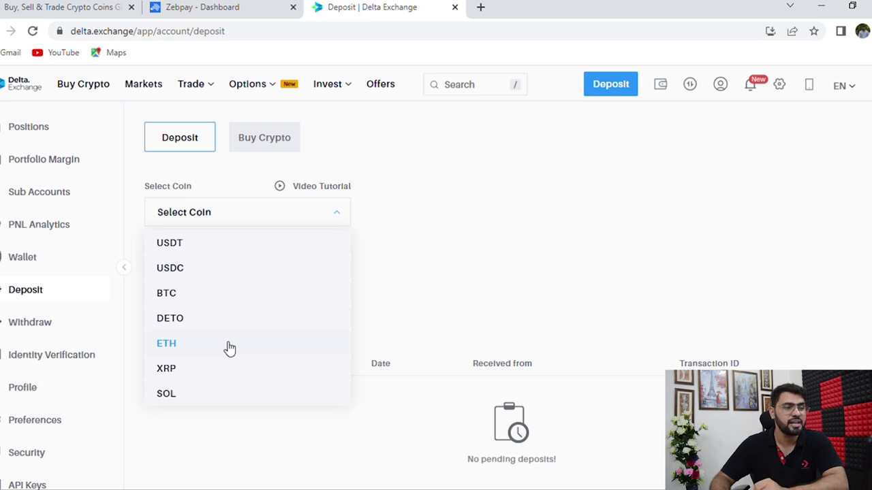
click(201, 7)
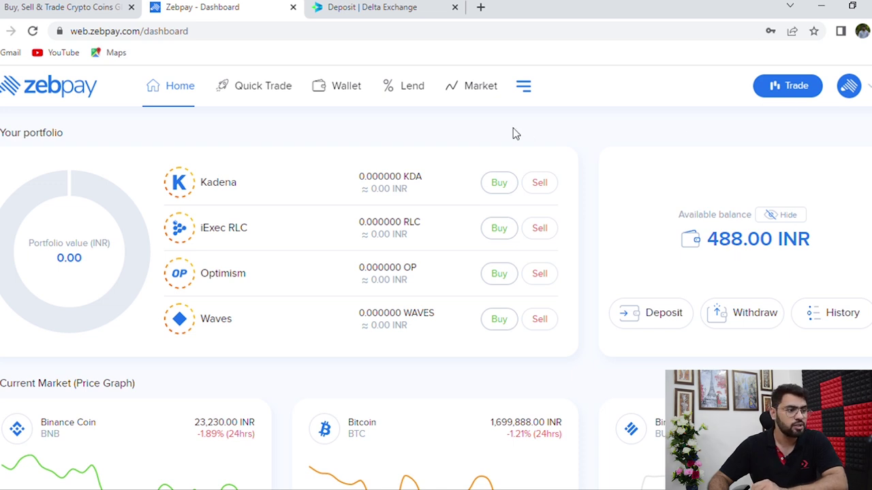
Open Zebpay's Trade page and switch the pair from BTC-INR to XRP-INR
click(793, 90)
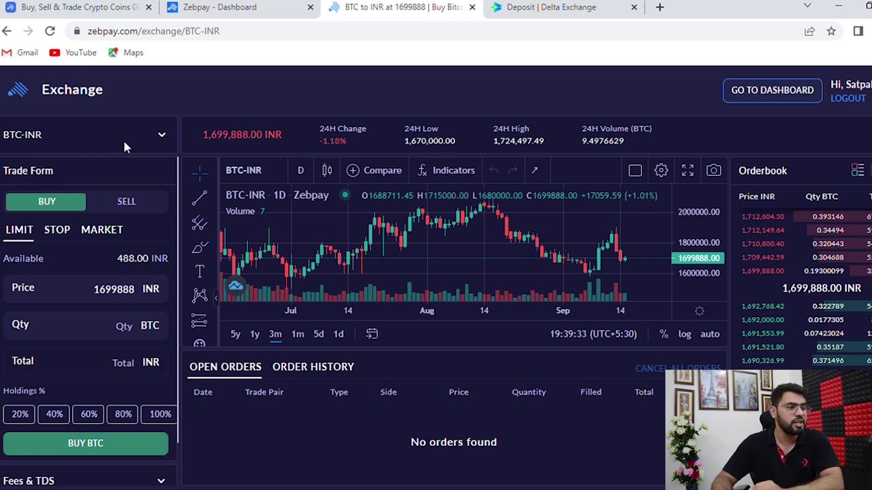
click(162, 139)
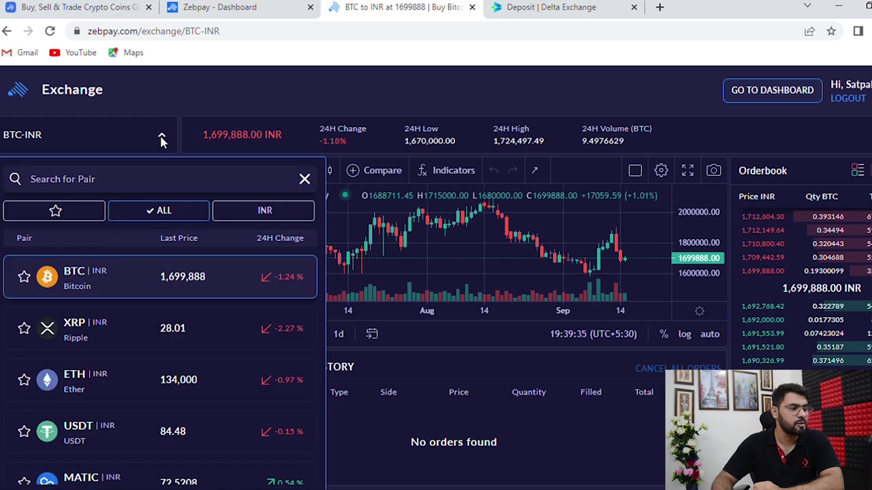
click(113, 333)
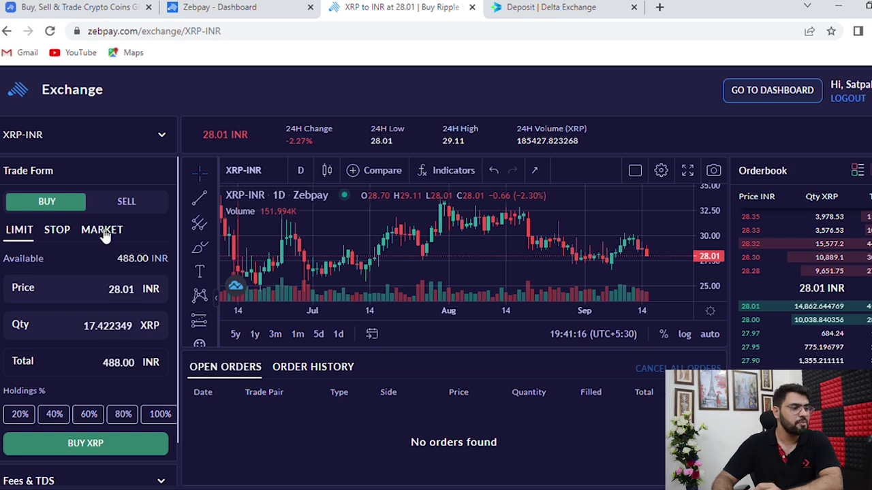
Market-buy XRP for a 485 INR total, then confirm 17.155995 XRP on the dashboard
click(102, 231)
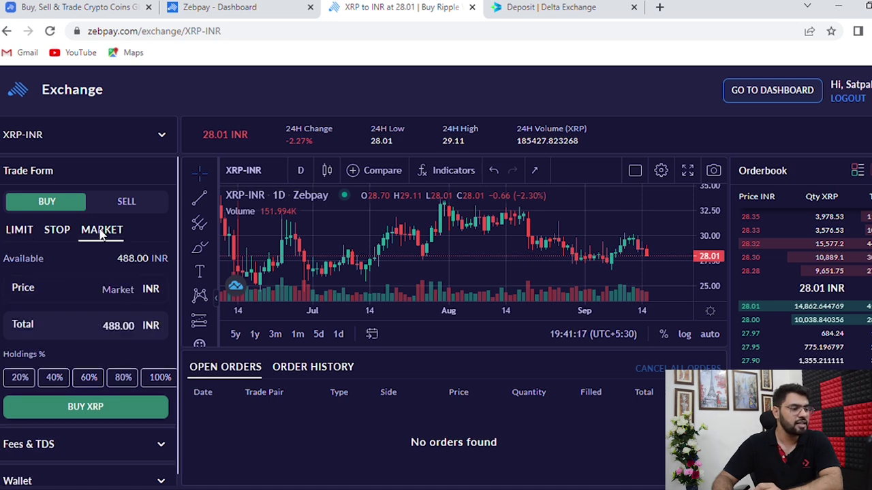
click(161, 378)
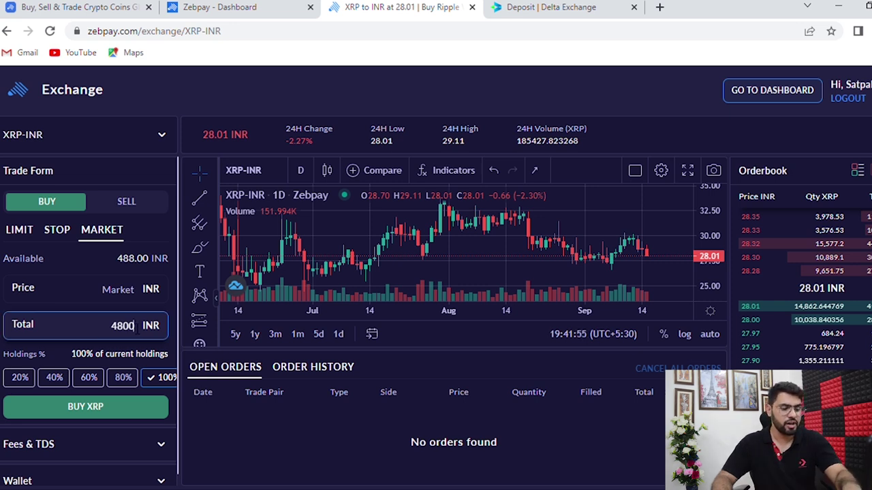
key(BackSpace)
key(BackSpace)
key(BackSpace)
key(BackSpace)
text(48)
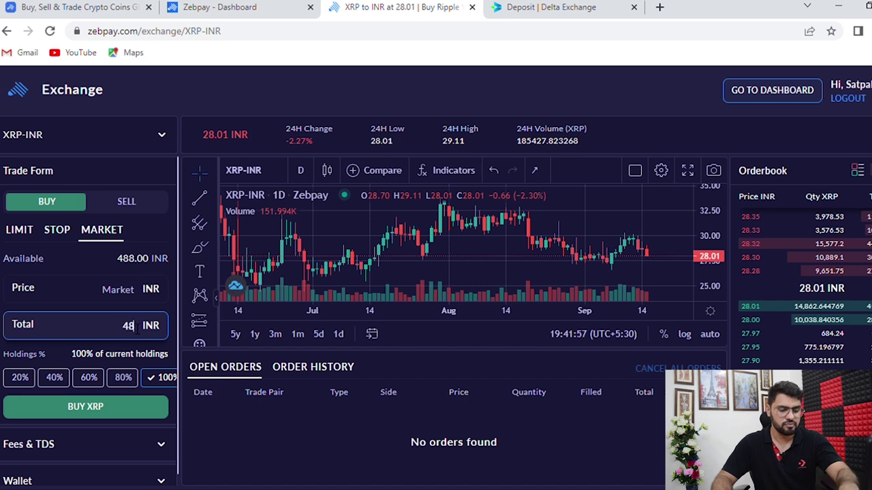
text(5)
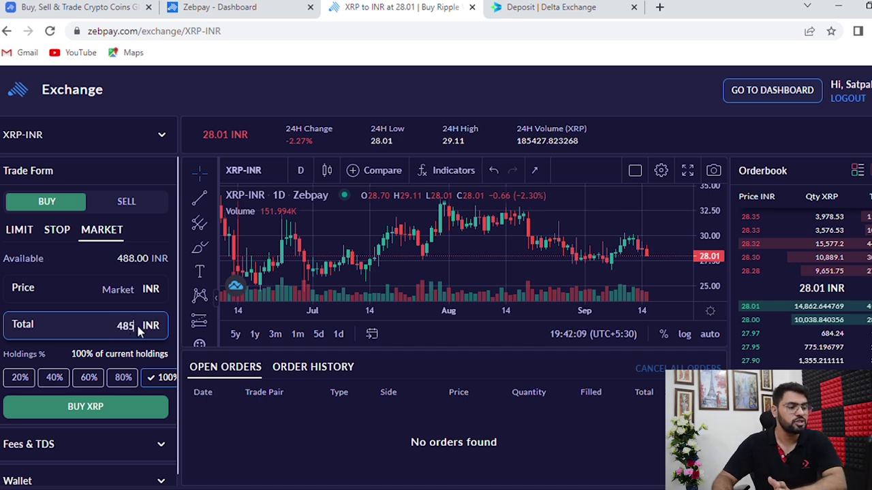
click(85, 410)
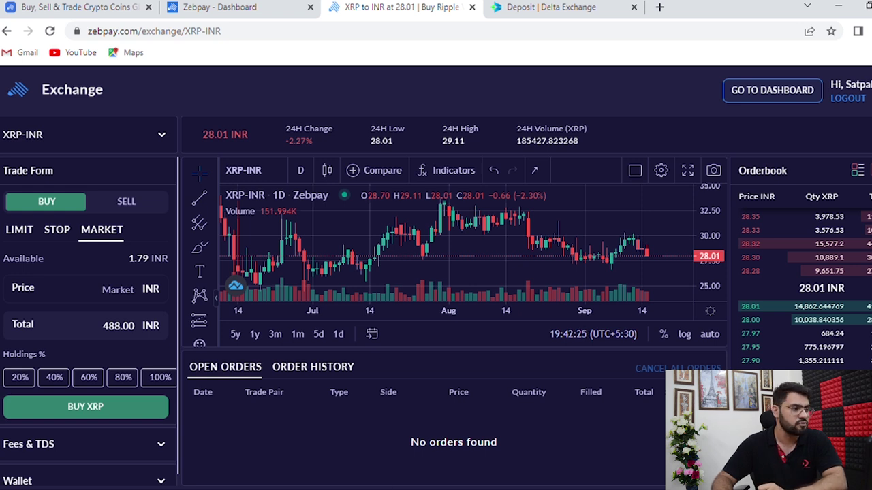
click(218, 6)
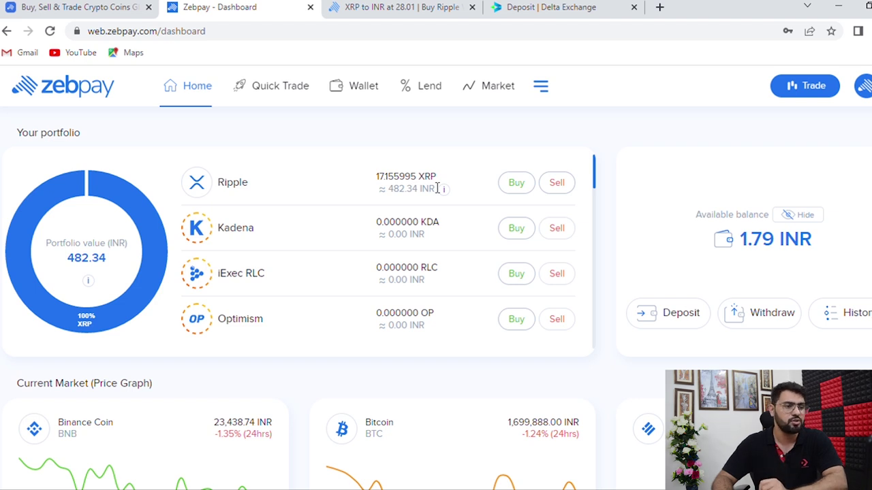
Switch from the Zebpay dashboard to the Delta Exchange tab
click(552, 8)
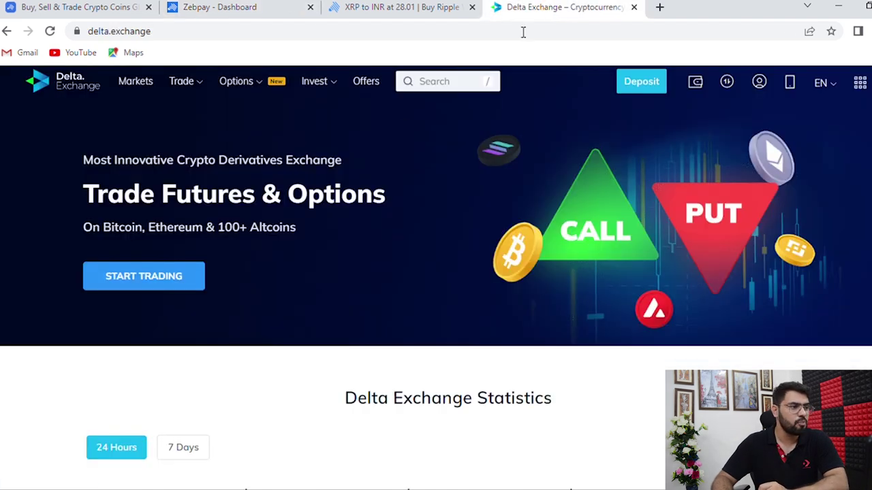
Select XRP on Delta Exchange's deposit page and accept the mandatory Tag/Memo notice
click(640, 87)
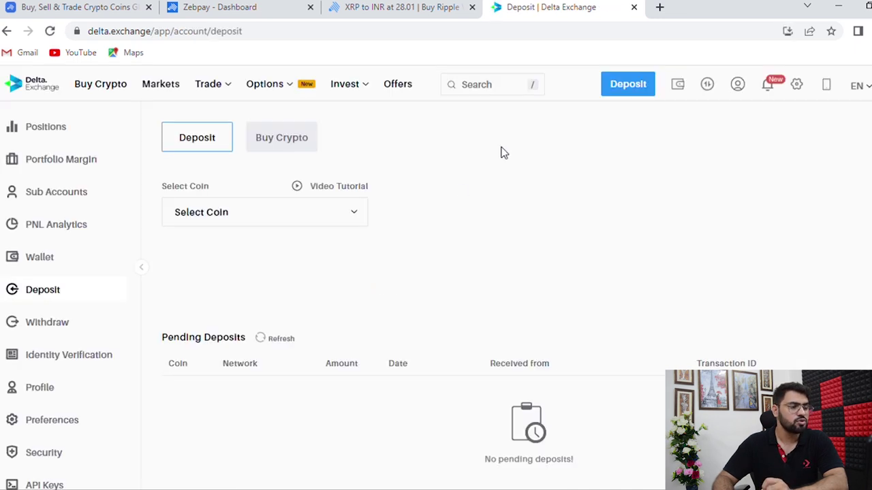
click(357, 216)
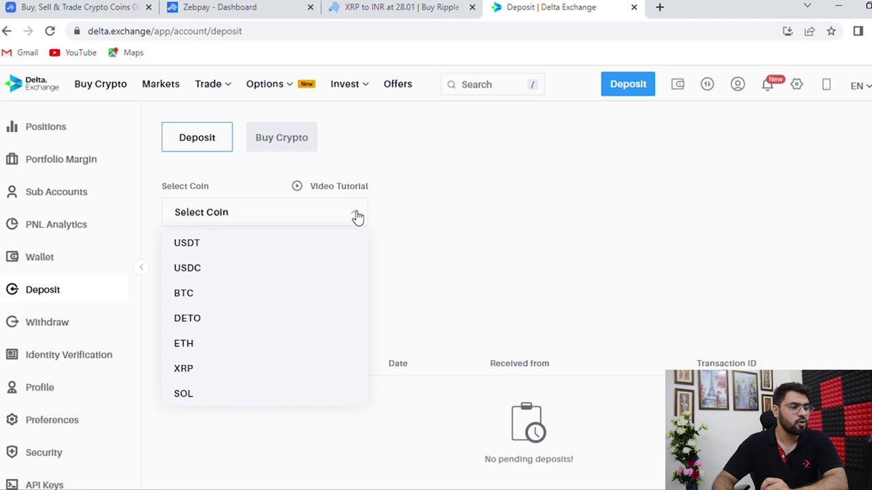
click(184, 368)
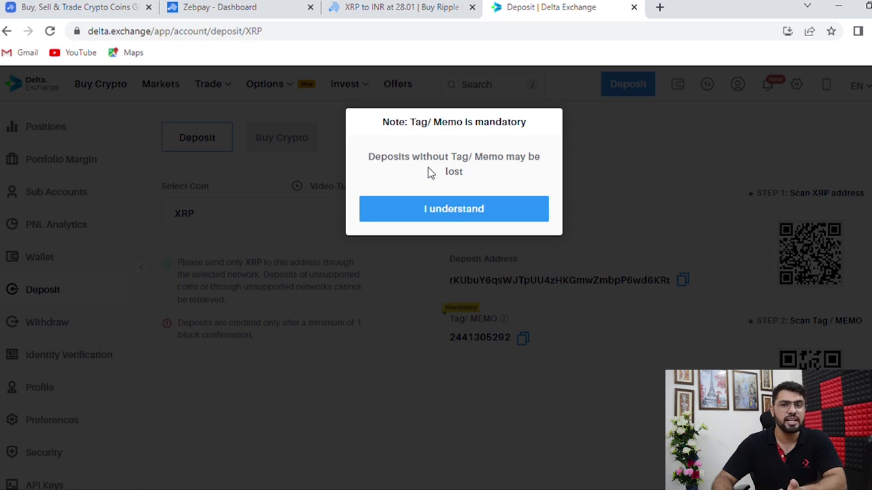
click(448, 213)
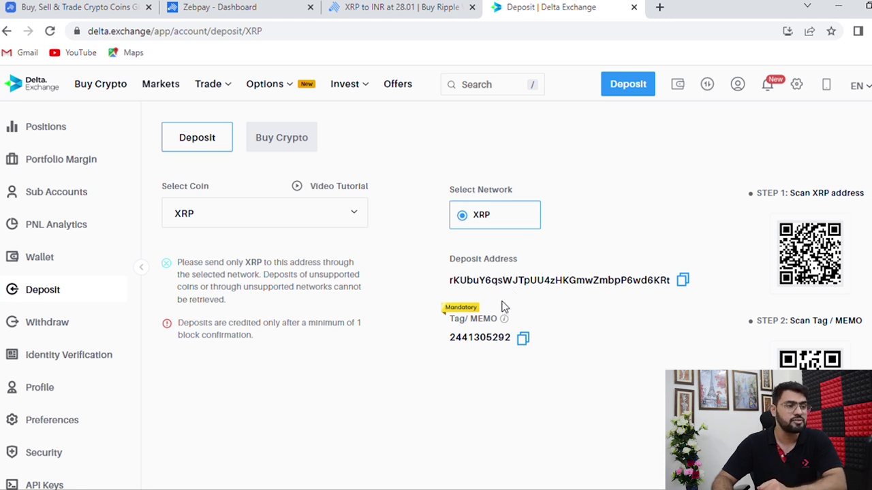
Open the Zebpay wallet listing 27.435364 XRP, after a quick look at the Delta Exchange deposit tab
click(234, 8)
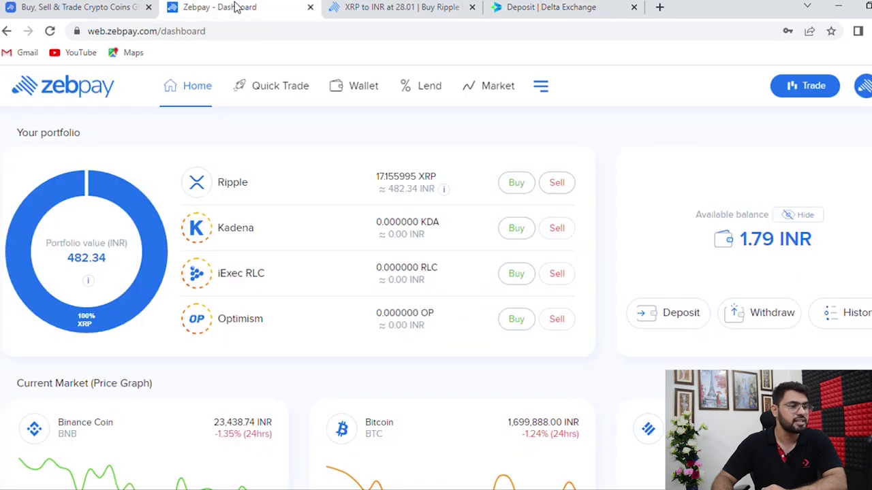
click(364, 88)
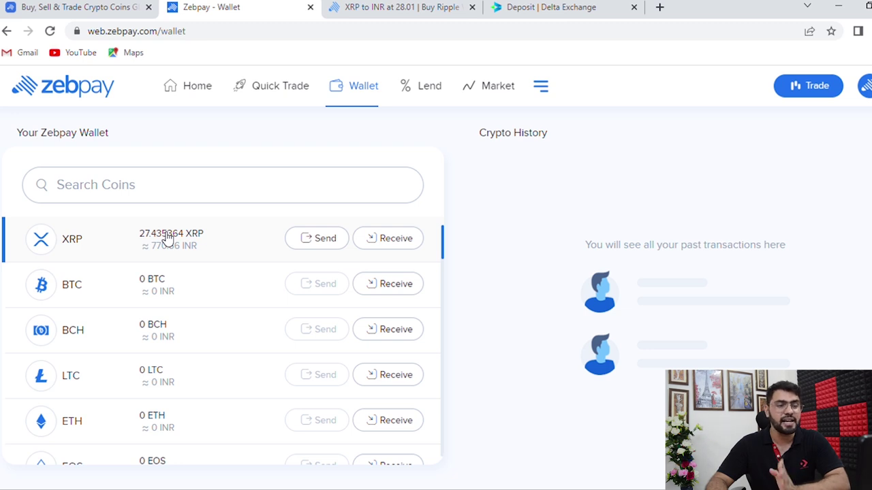
click(547, 9)
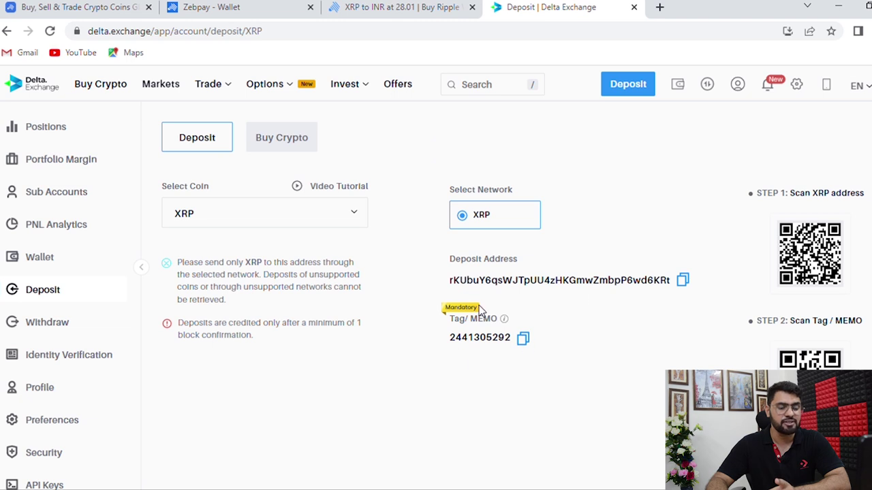
click(246, 14)
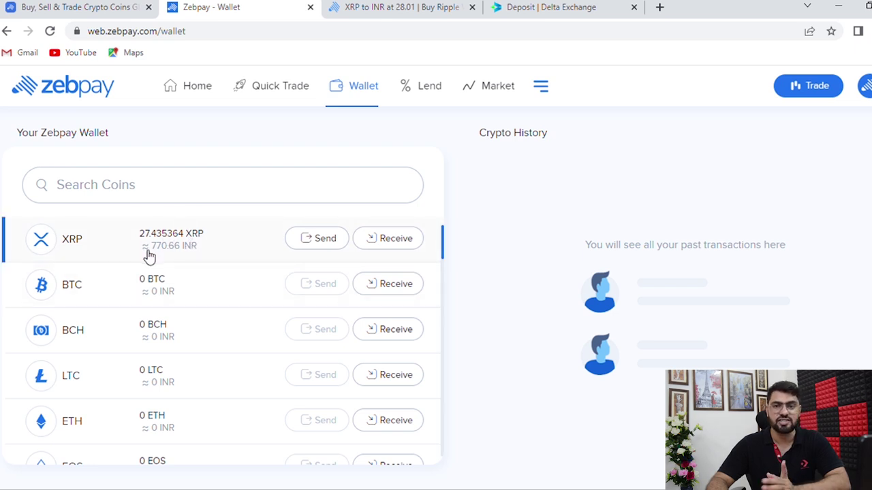
Start an XRP send and add a new recipient address labelled 'DELTA EXCHANGE'
click(325, 239)
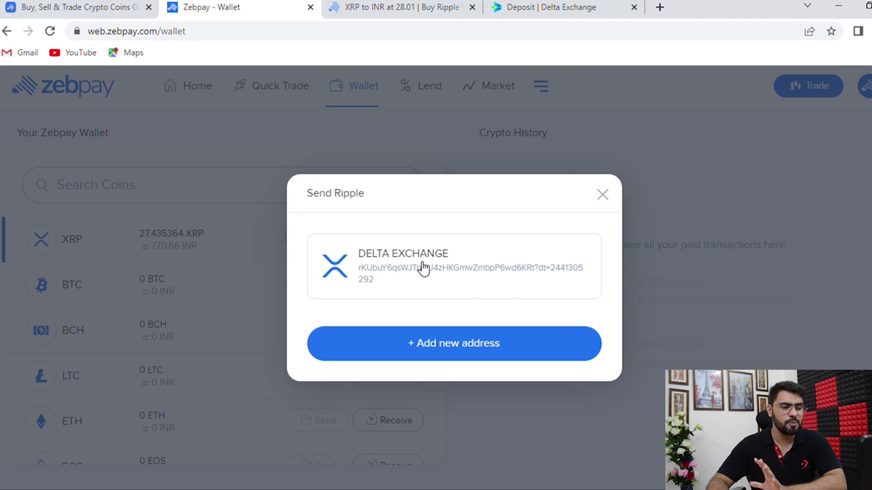
click(461, 349)
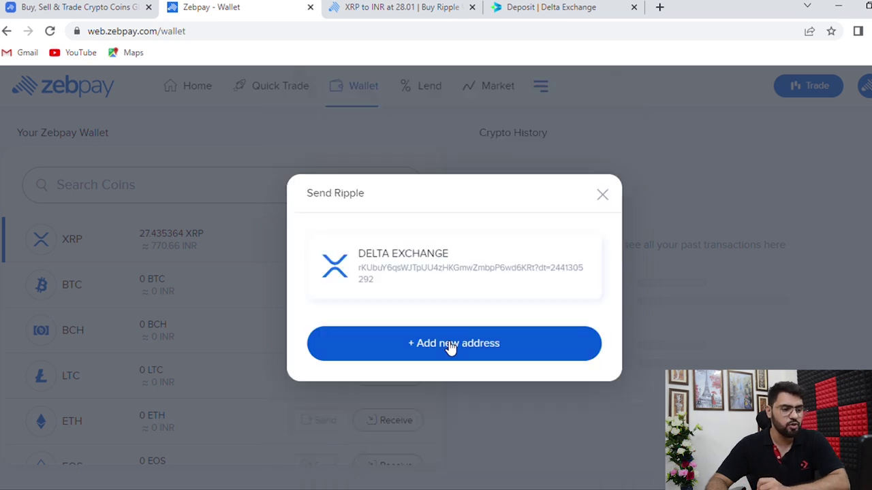
click(451, 344)
click(448, 260)
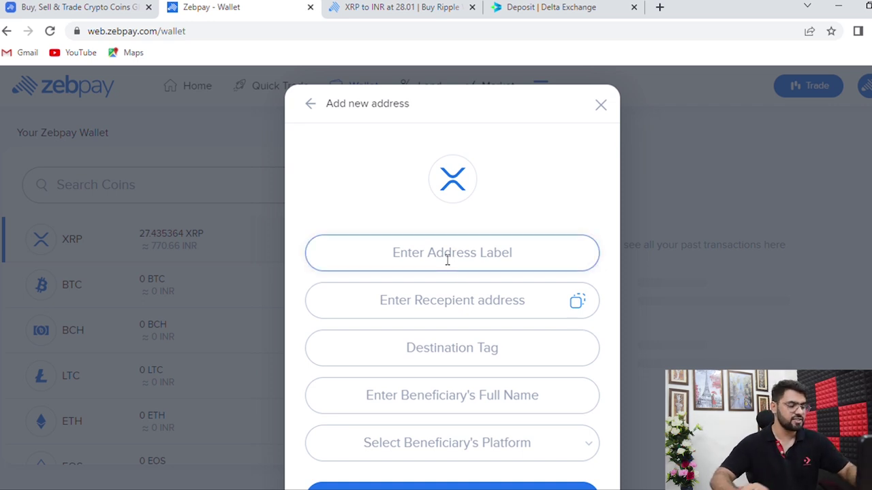
text(DELTA E)
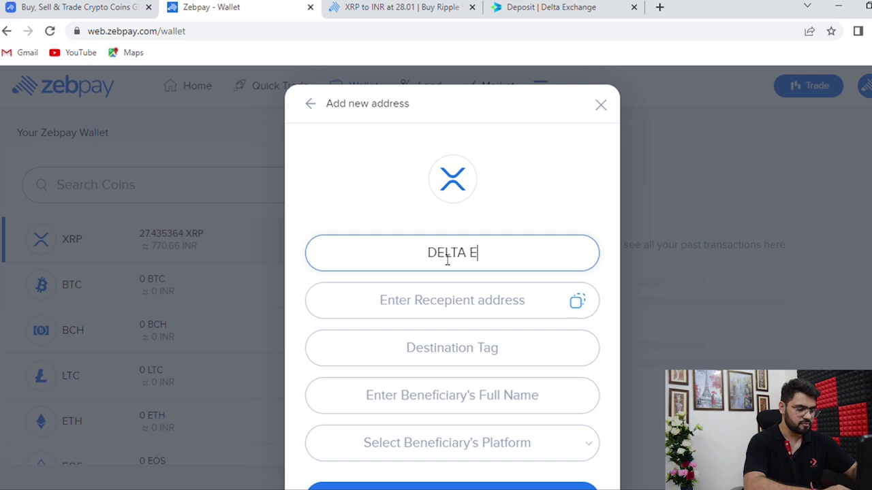
text(XCHANGE)
Paste Delta Exchange's XRP deposit address into the recipient address field
click(413, 306)
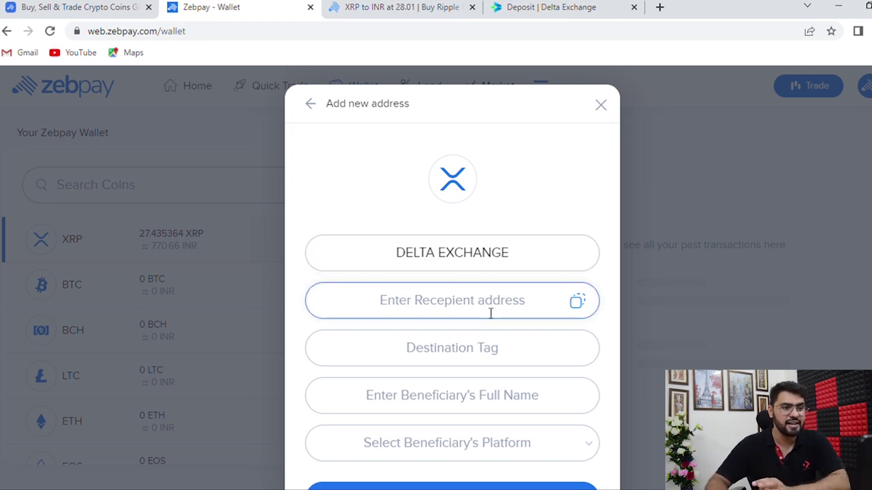
click(555, 9)
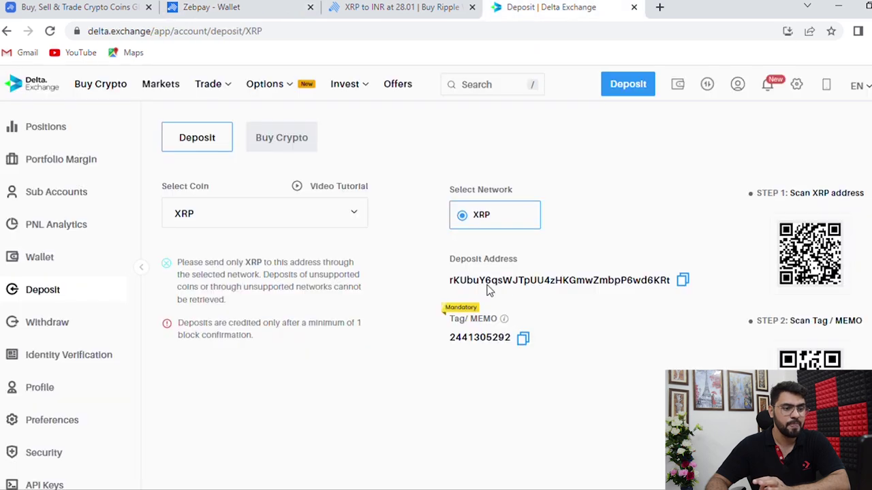
click(683, 279)
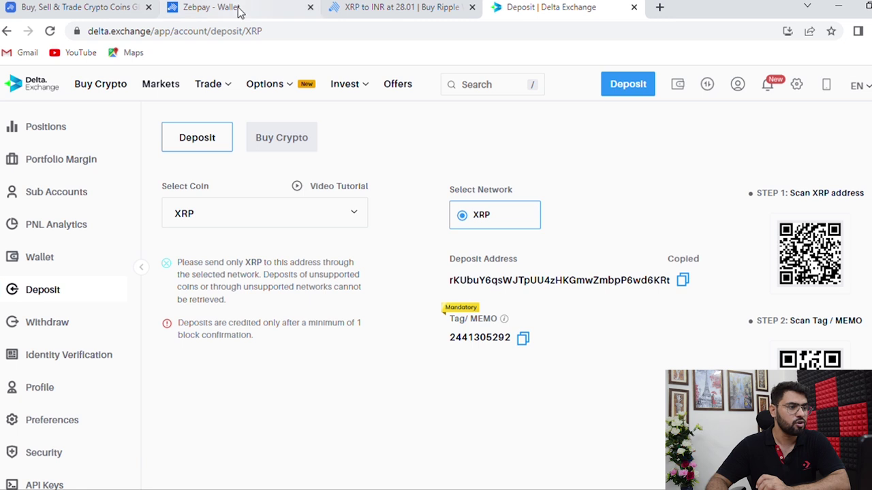
click(239, 8)
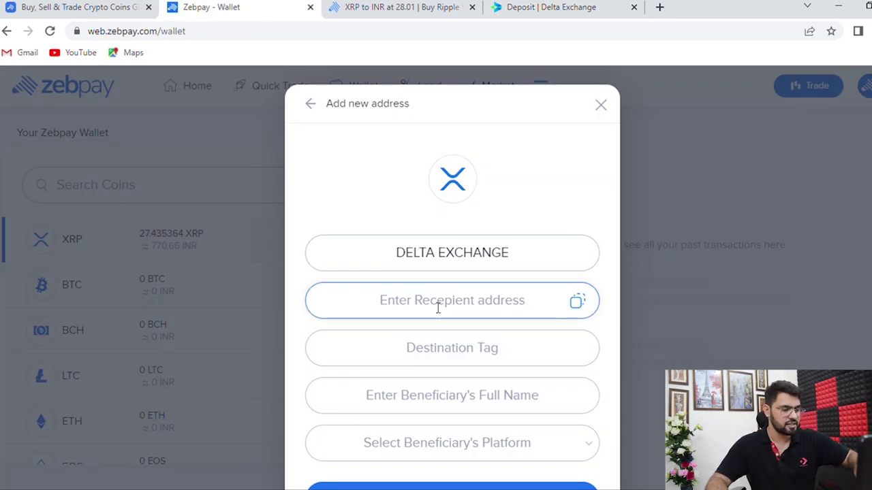
key(ctrl+v)
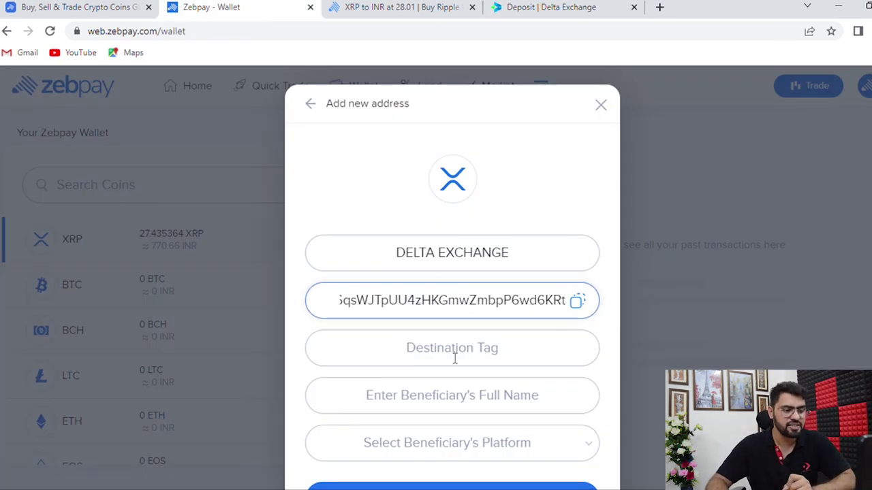
click(455, 359)
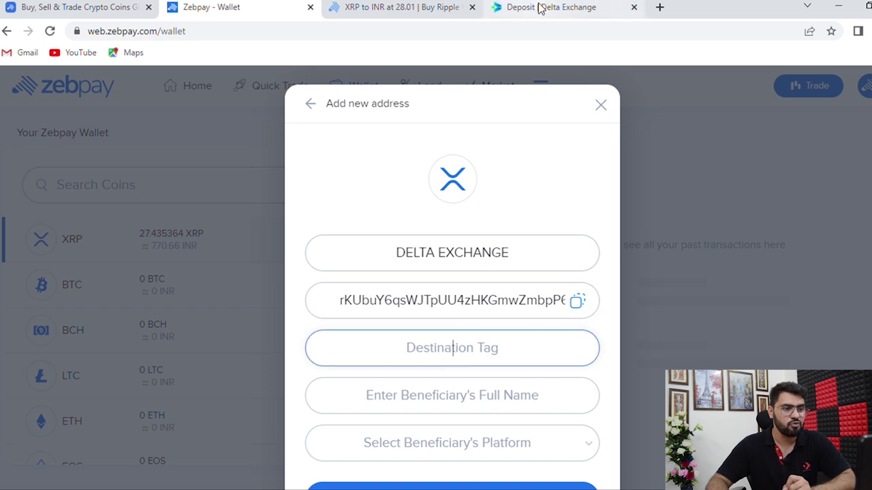
click(538, 8)
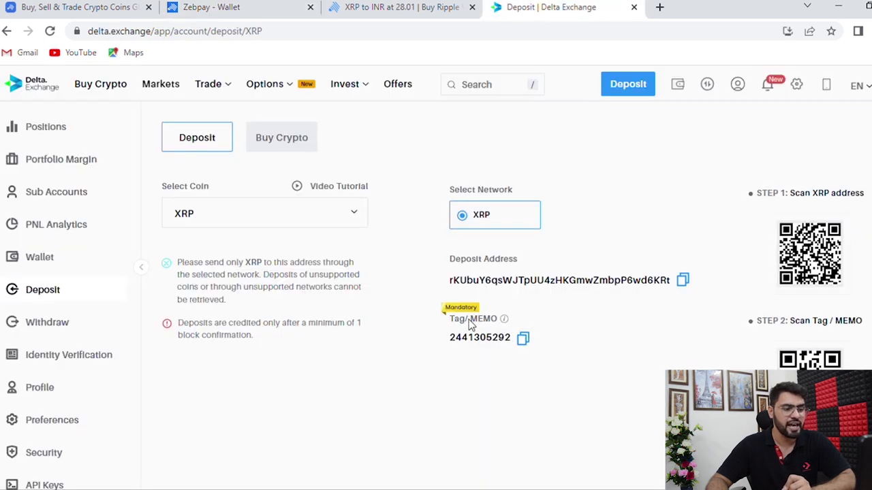
click(523, 338)
click(211, 6)
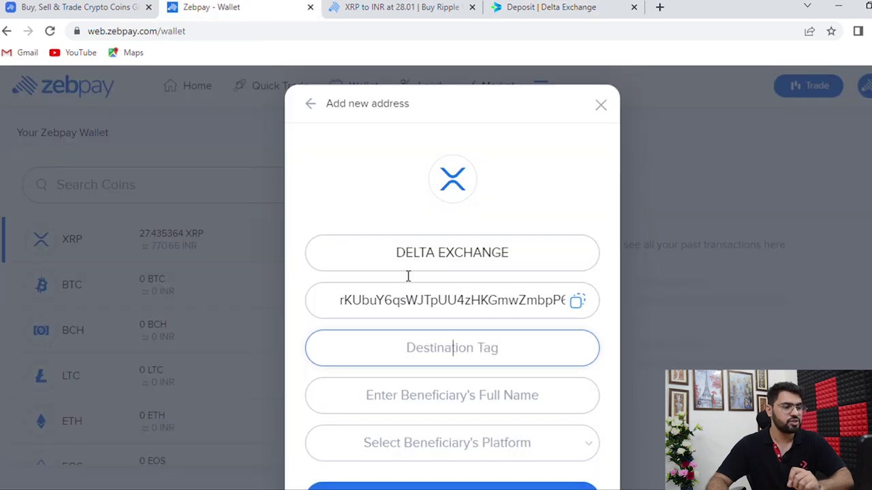
key(ctrl+v)
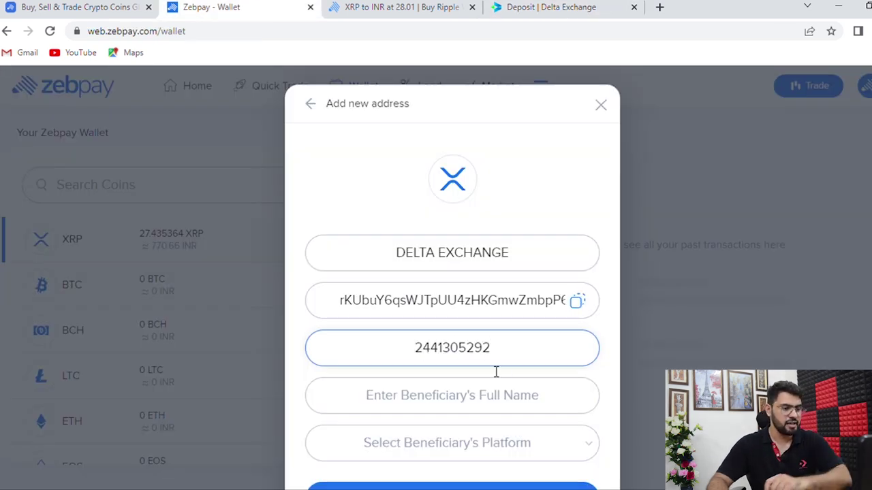
scroll(494, 370, down, 1)
click(467, 339)
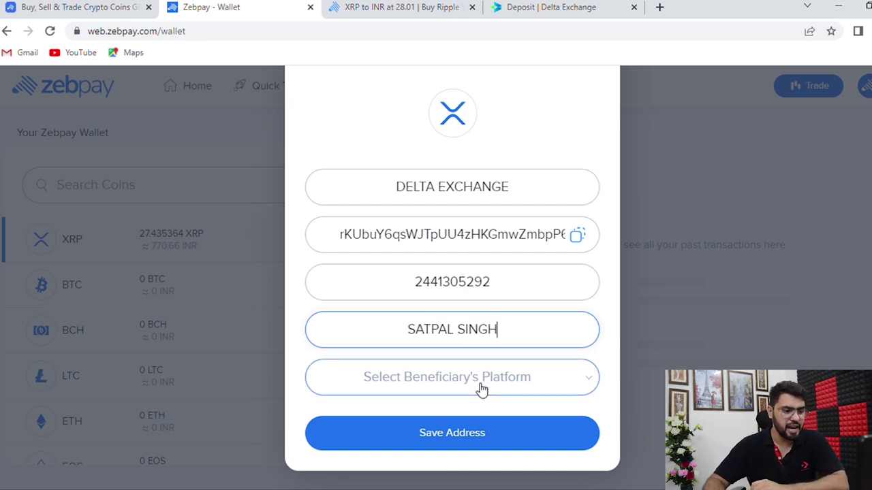
Enter the beneficiary's full name, choose Delta Exchange as platform, and save the address
click(543, 378)
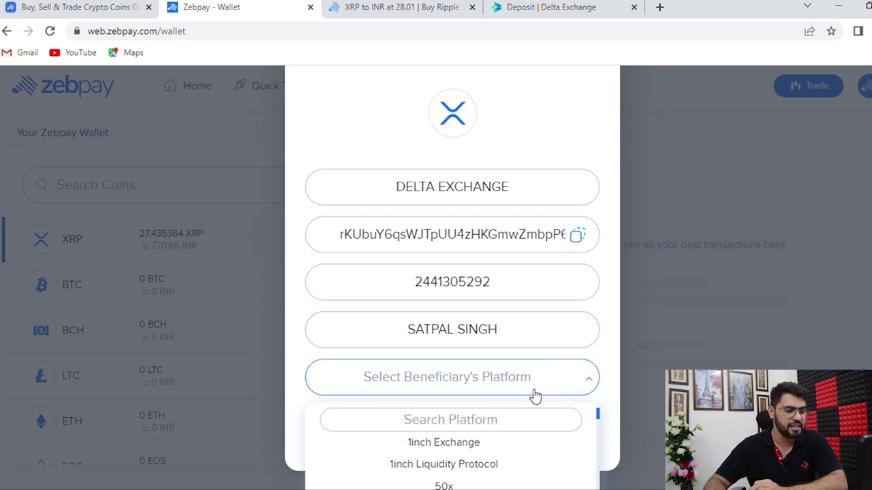
scroll(504, 442, down, 2)
scroll(493, 453, up, 2)
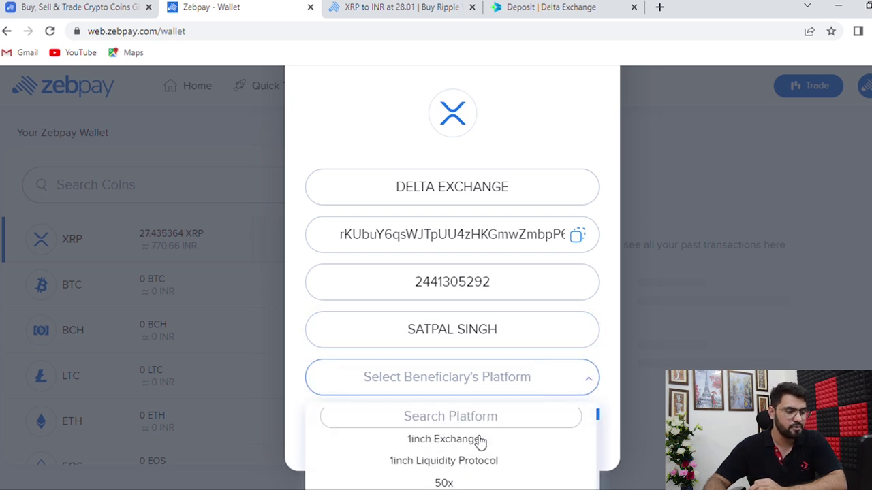
click(469, 425)
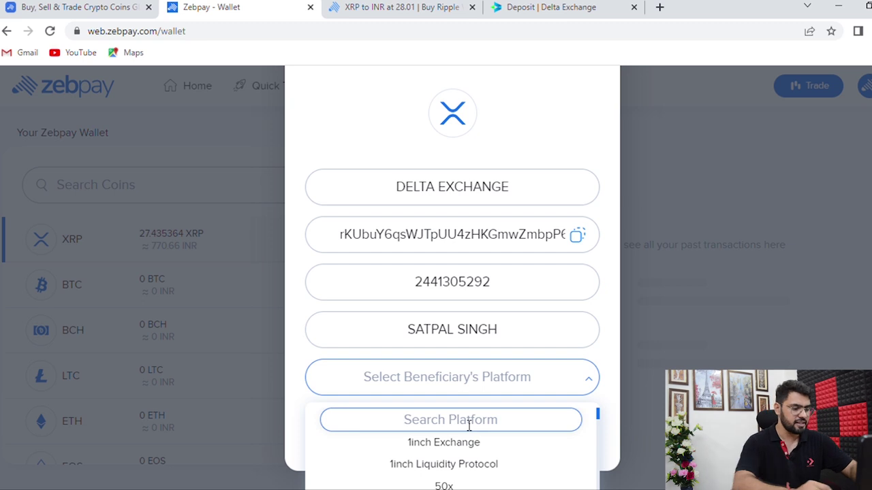
text(DELTA)
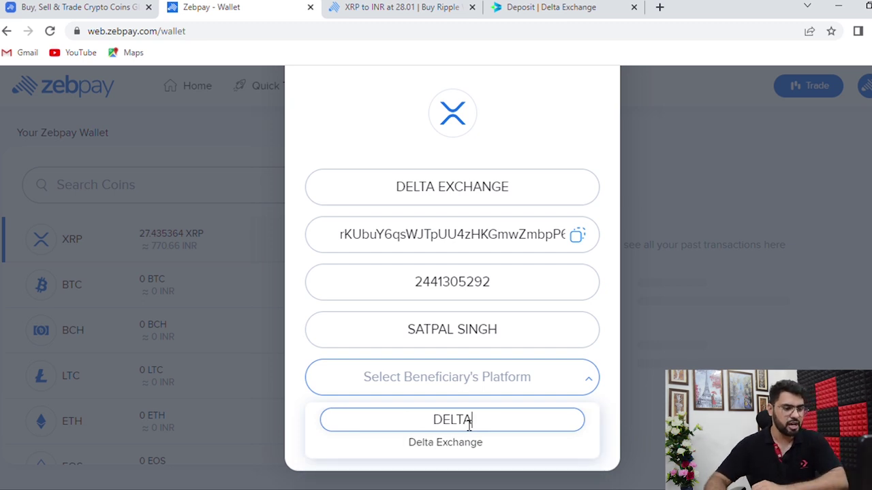
click(465, 444)
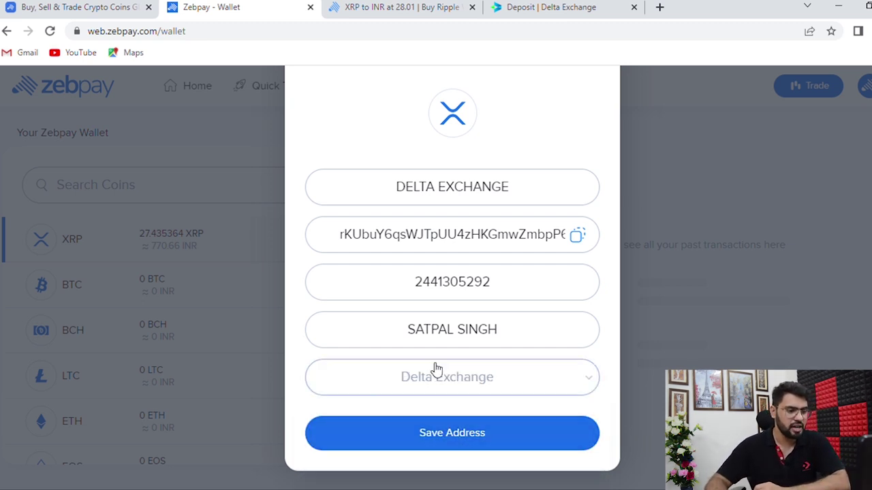
click(457, 436)
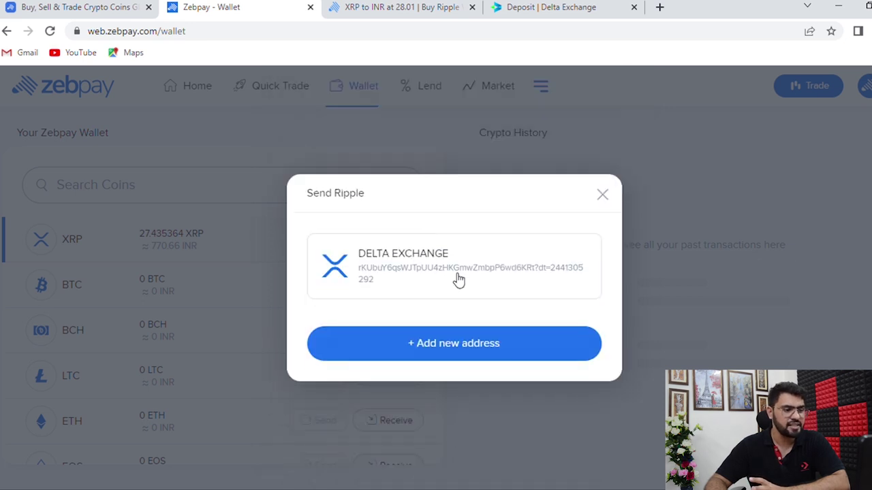
Send 100% of the XRP to the saved Delta Exchange address over the XRP network
click(424, 269)
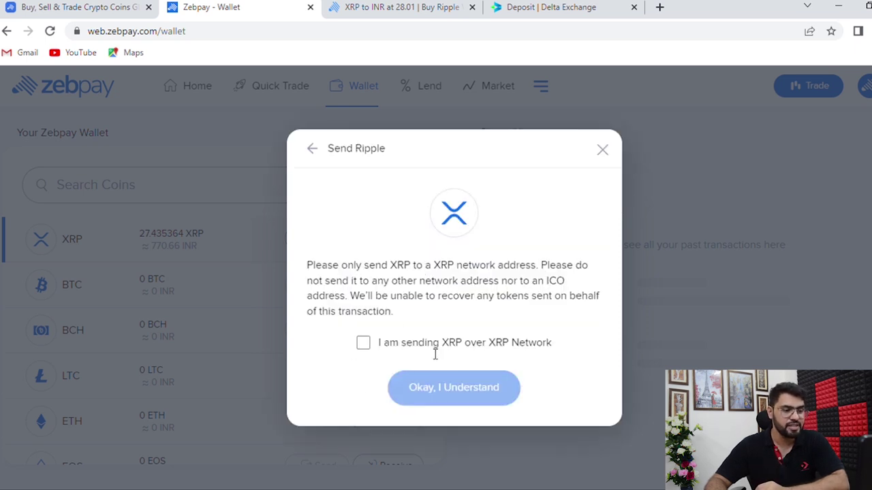
click(363, 343)
click(461, 390)
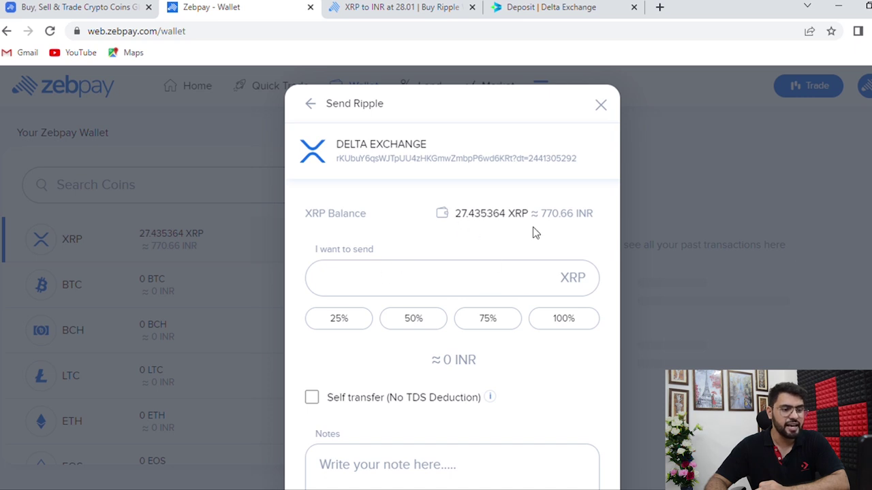
click(572, 323)
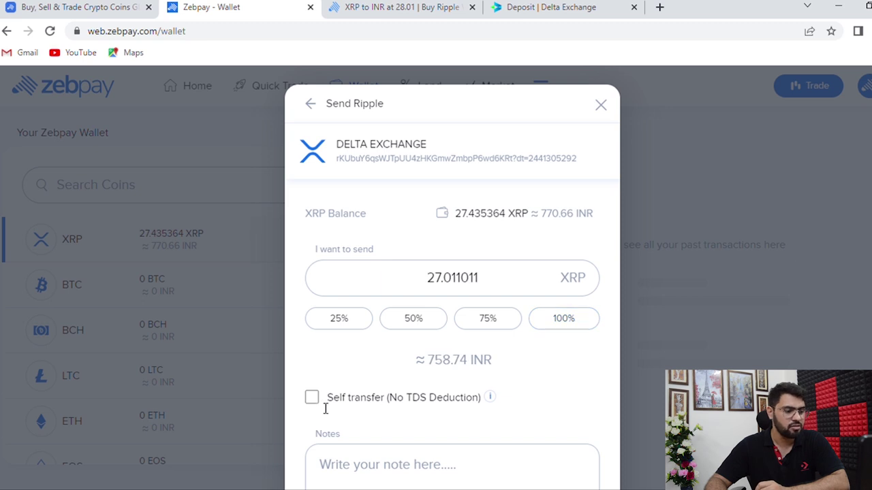
scroll(411, 411, down, 2)
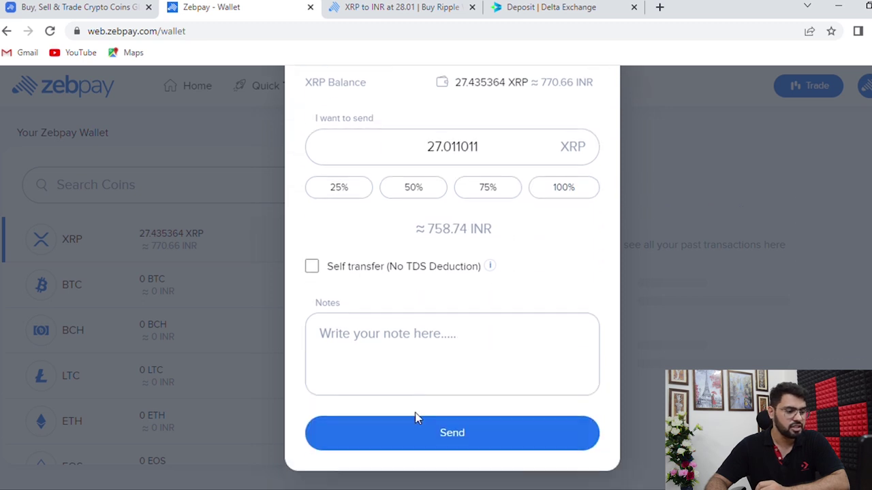
click(455, 436)
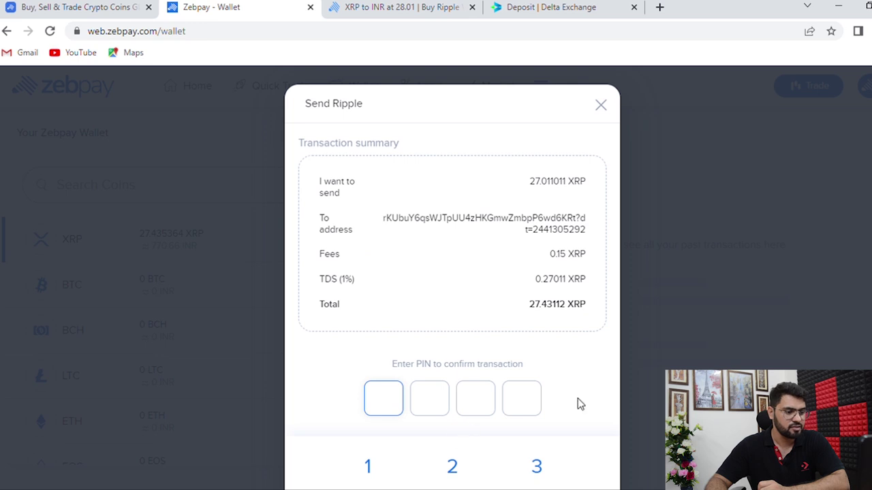
Authorize the transfer with the PIN and verification code, then check the Delta Exchange deposit page
scroll(577, 403, down, 1)
text(***)
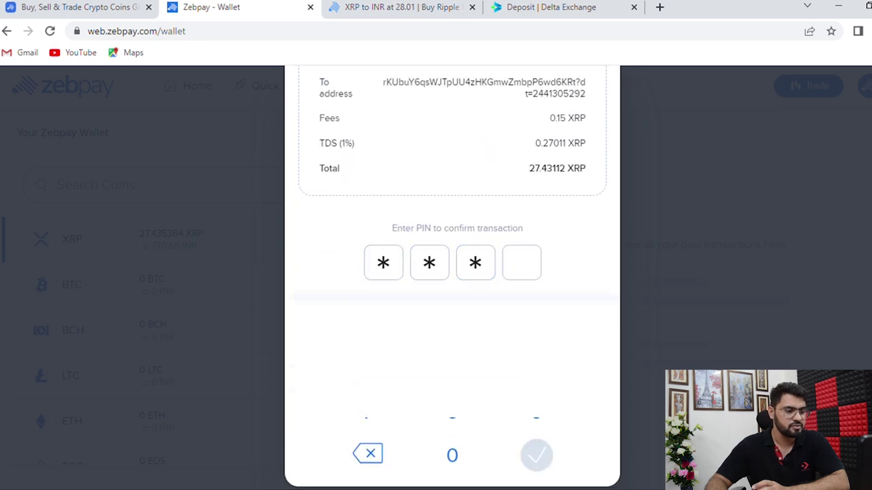
text(*)
click(536, 455)
key(ctrl+v)
click(461, 464)
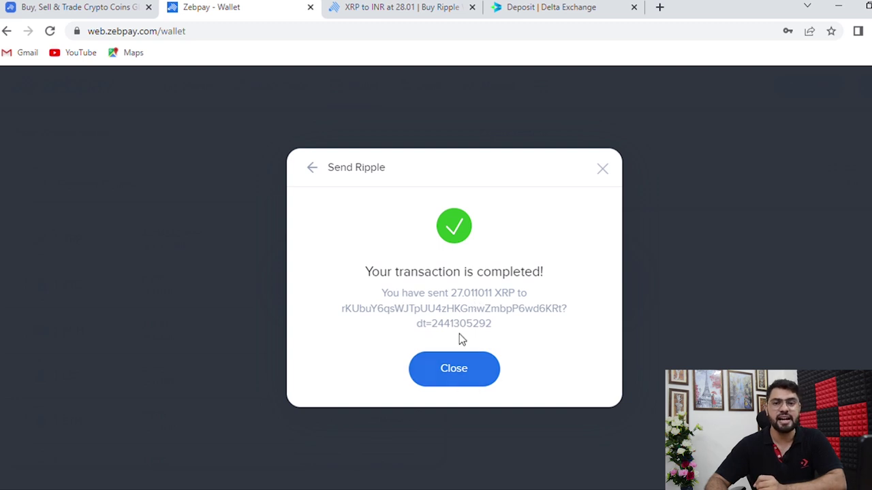
click(461, 373)
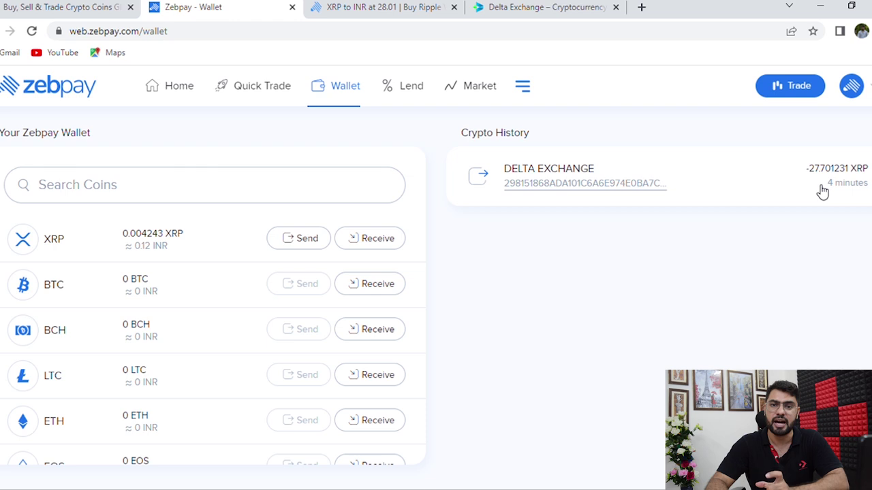
click(547, 6)
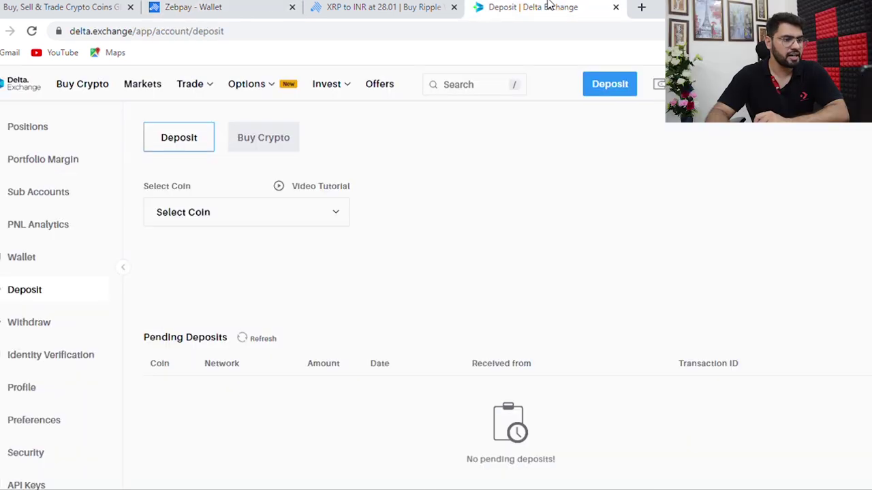
View the Delta Exchange wallet holding 27.0110 XRP, cross-checking the send in Zebpay's history
click(23, 264)
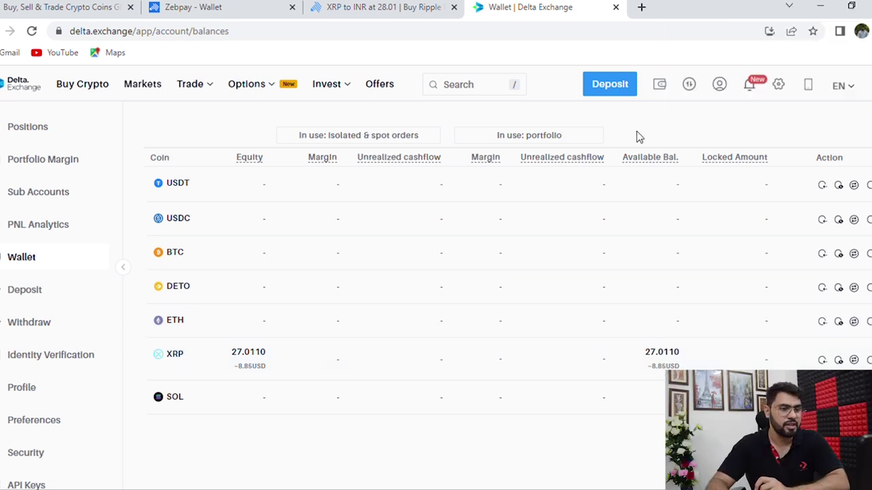
click(662, 86)
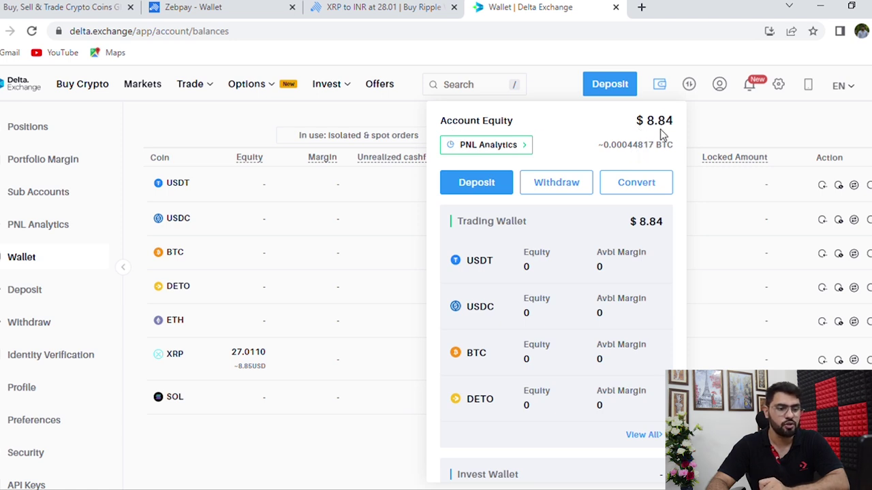
click(714, 130)
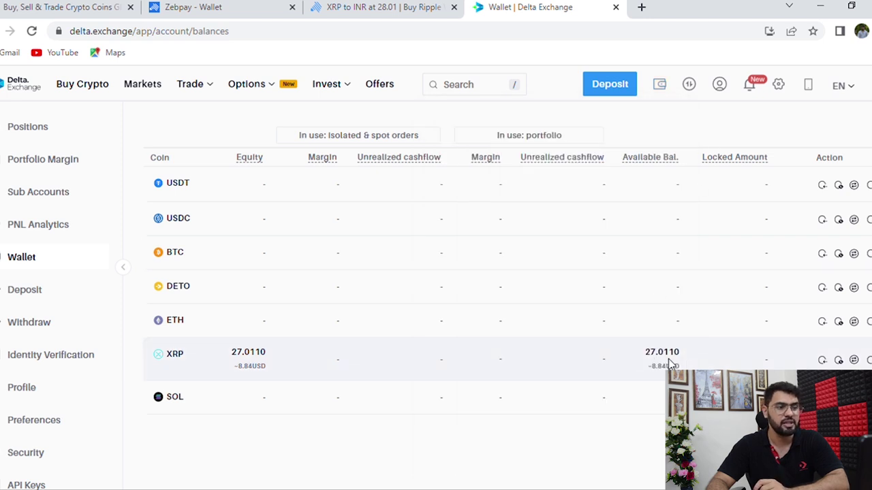
click(216, 6)
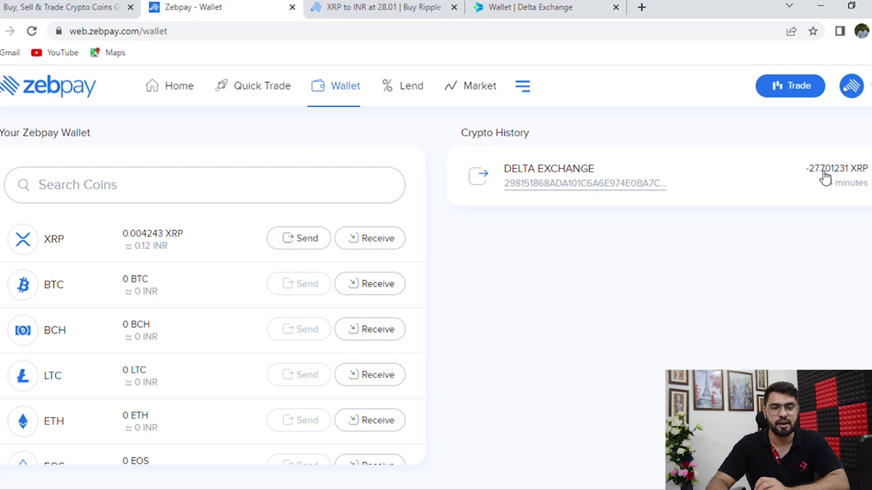
click(538, 8)
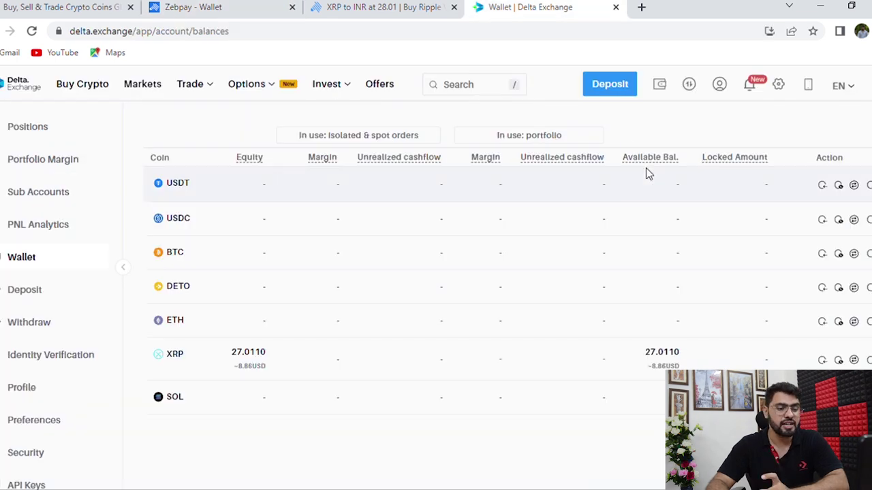